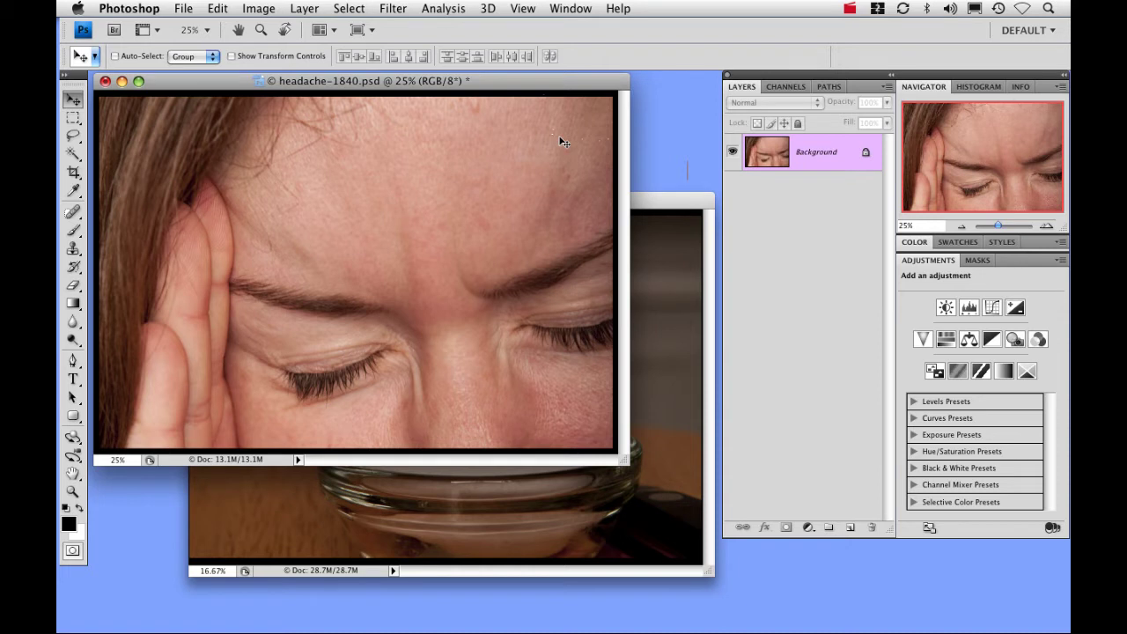
Bring headache-1860.psd, the cracked egg photo, in front of the headache-1840.psd portrait
{"action": "left_click", "coordinate": [671, 198]}
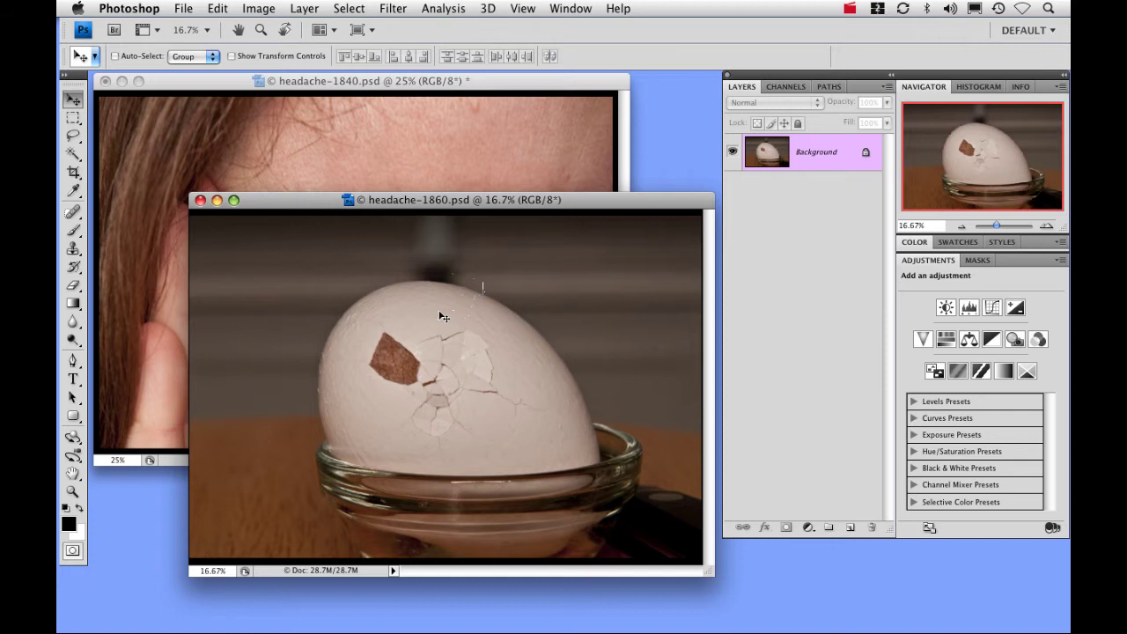
Drag the egg photo into headache-1840.psd as Layer 1, put headache-1860.psd away, and go full screen
{"action": "left_click_drag", "start_coordinate": [385, 270], "coordinate": [349, 167]}
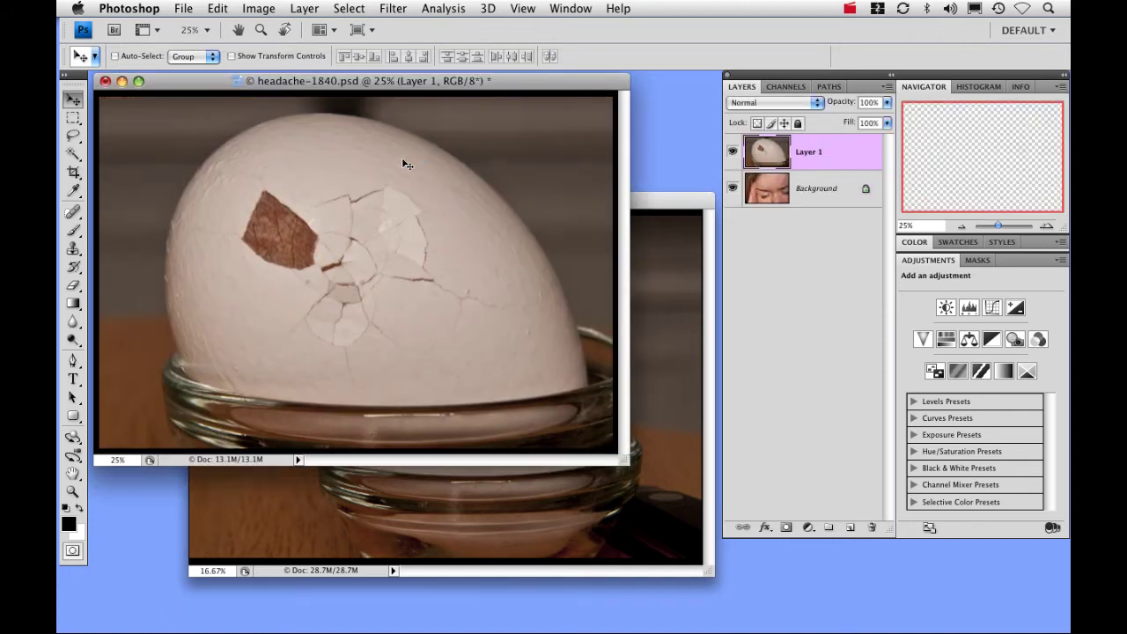
{"action": "left_click", "coordinate": [656, 209]}
{"action": "left_click", "coordinate": [215, 201]}
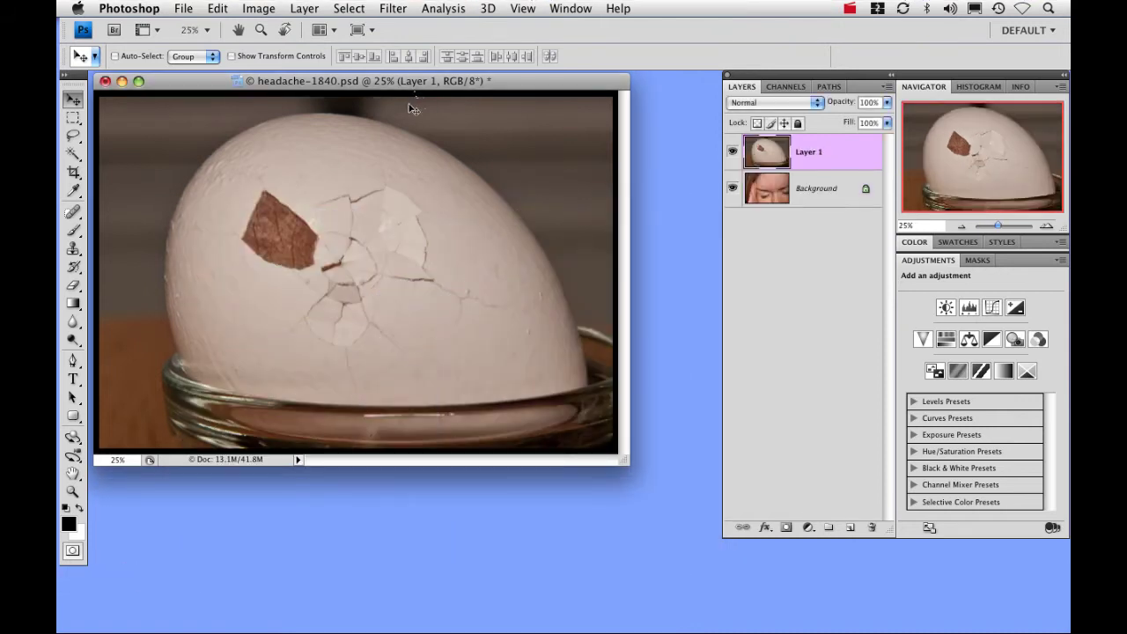
{"action": "key", "text": "f"}
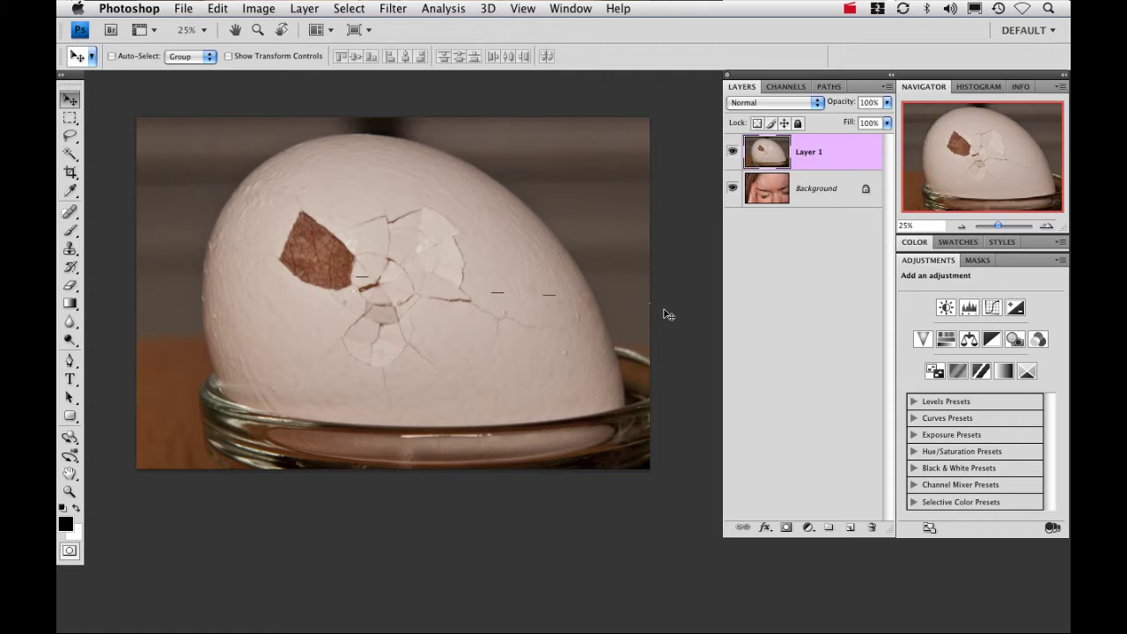
Lower Layer 1's opacity to 50%
{"action": "left_click", "coordinate": [852, 99]}
{"action": "type", "text": "50"}
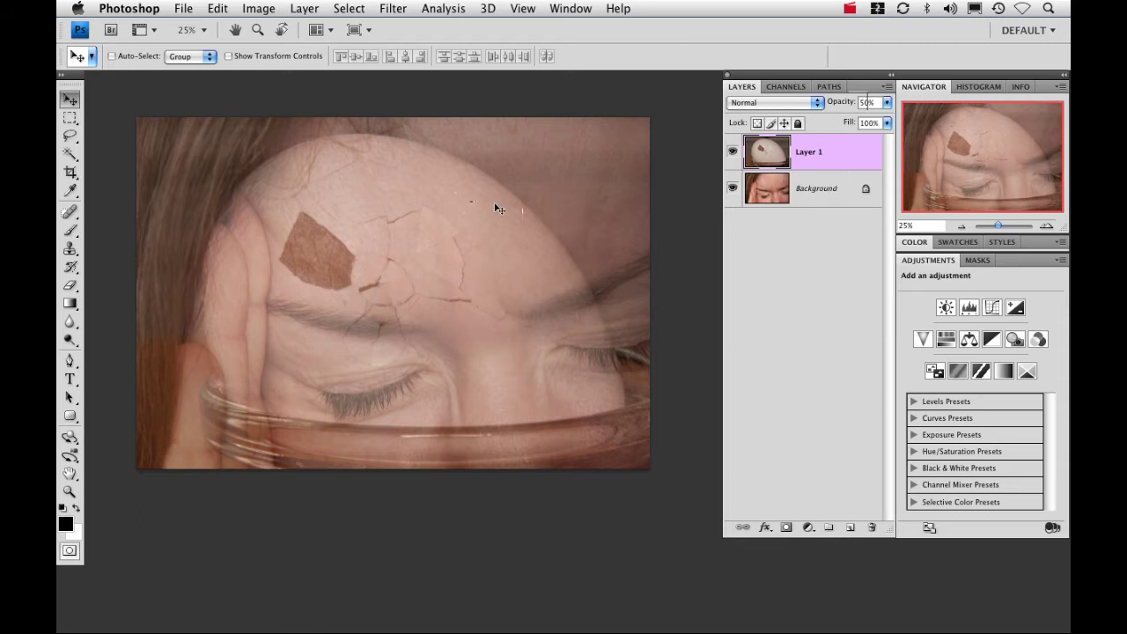
{"action": "key", "text": "super+minus"}
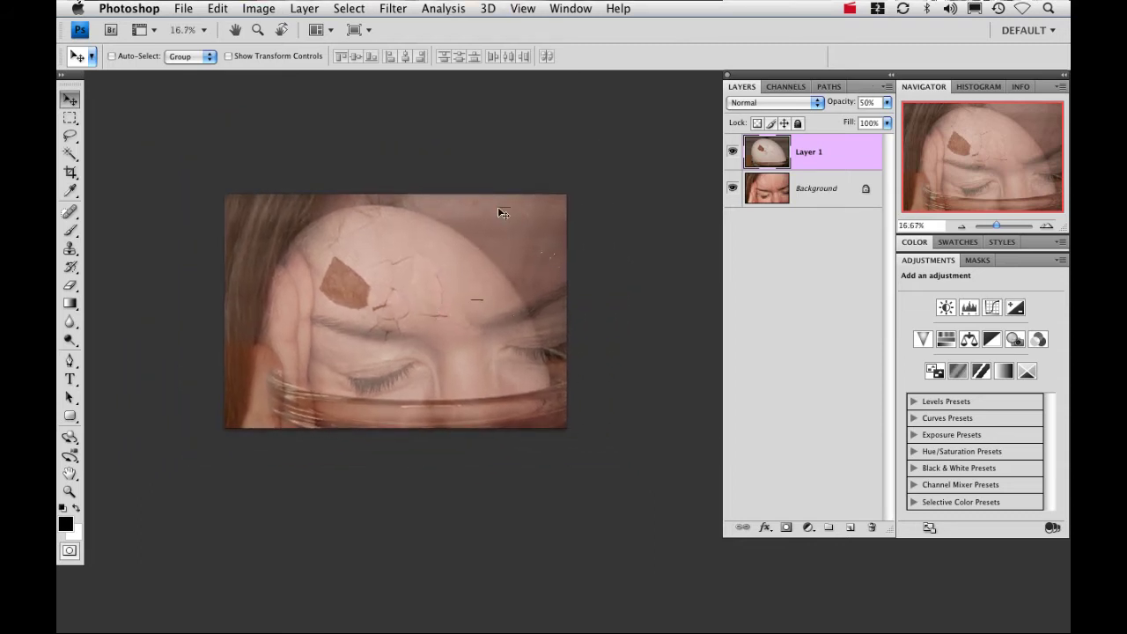
Flip Layer 1 horizontally, then scale and slightly rotate it so its cracks cover the forehead
{"action": "key", "text": "super+t"}
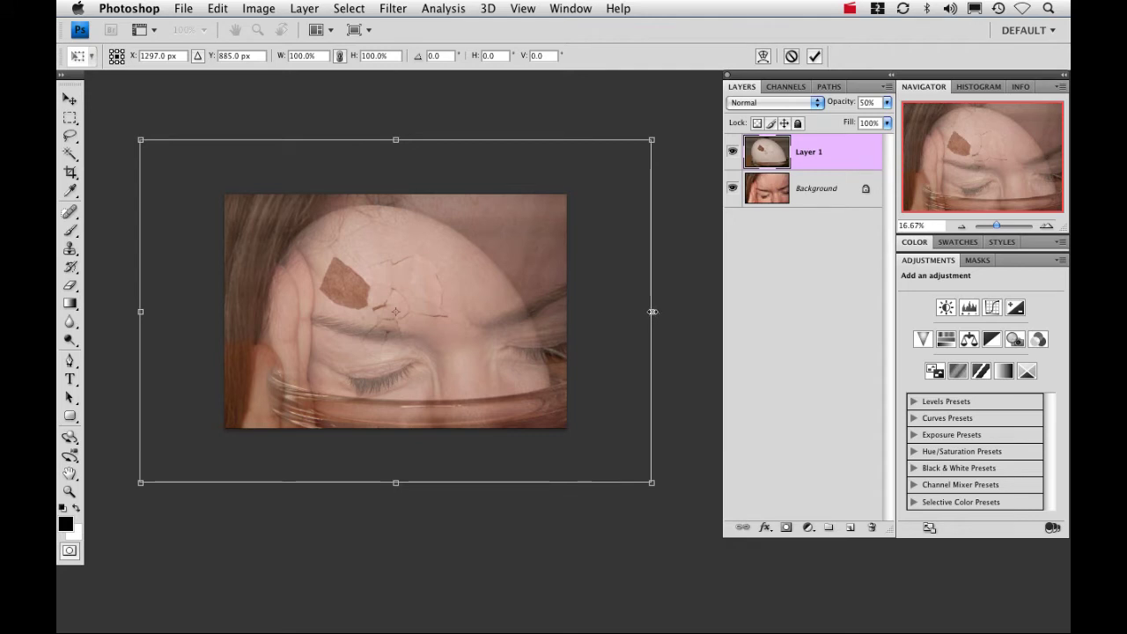
{"action": "left_click_drag", "start_coordinate": [652, 311], "coordinate": [150, 302]}
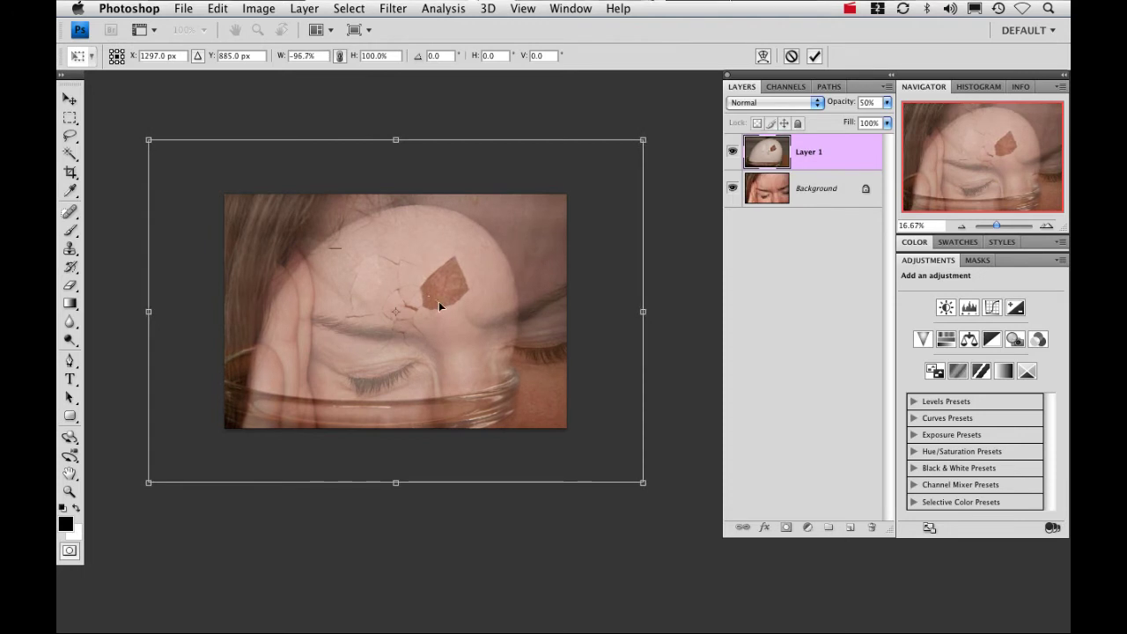
{"action": "left_click_drag", "start_coordinate": [439, 301], "coordinate": [476, 273]}
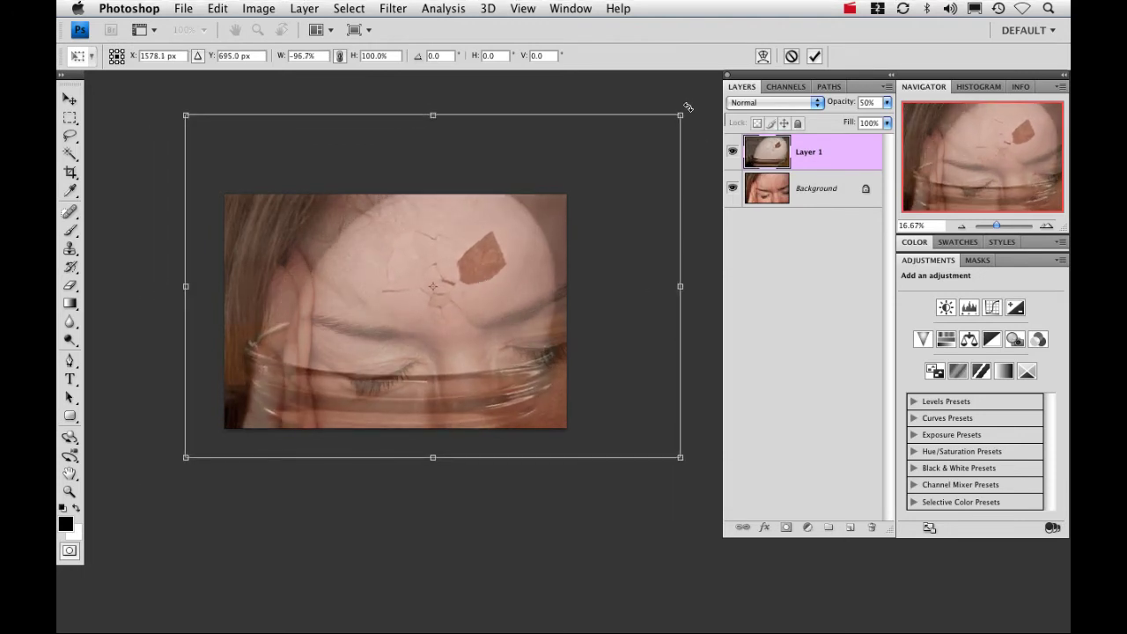
{"action": "left_click_drag", "start_coordinate": [687, 108], "coordinate": [696, 114]}
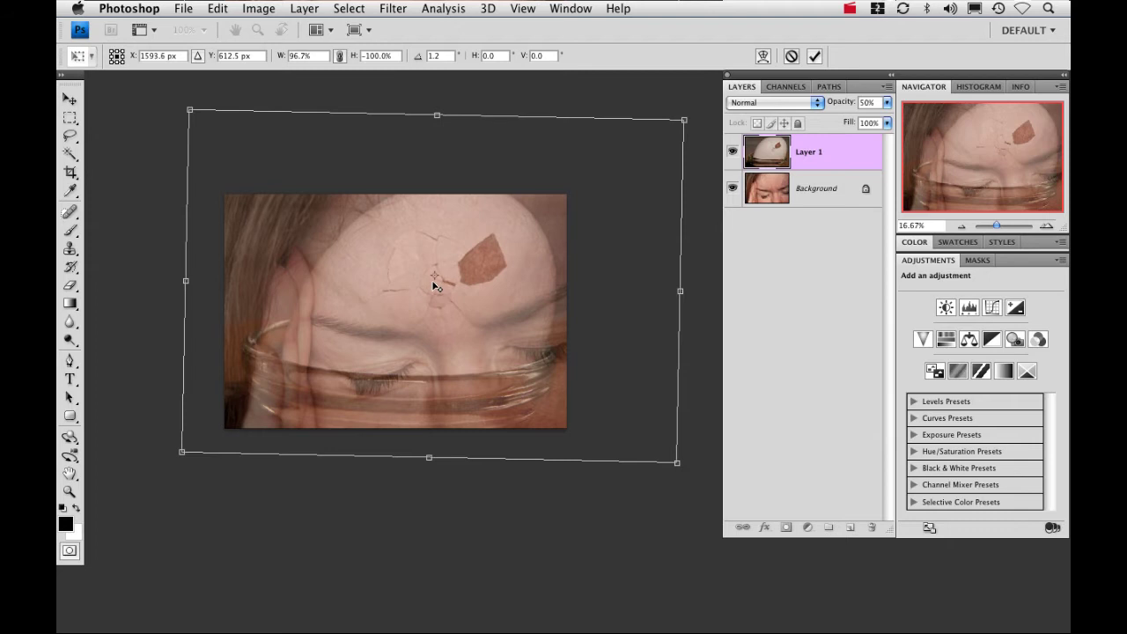
{"action": "left_click_drag", "start_coordinate": [480, 270], "coordinate": [486, 265]}
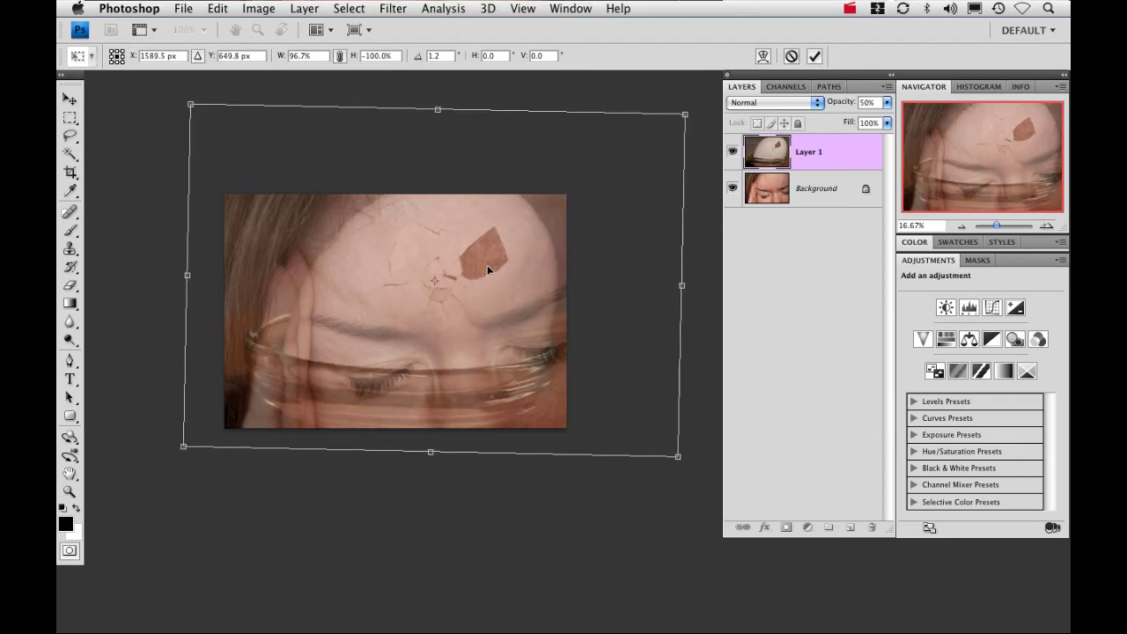
{"action": "key", "text": "Return"}
{"action": "key", "text": "super+equal"}
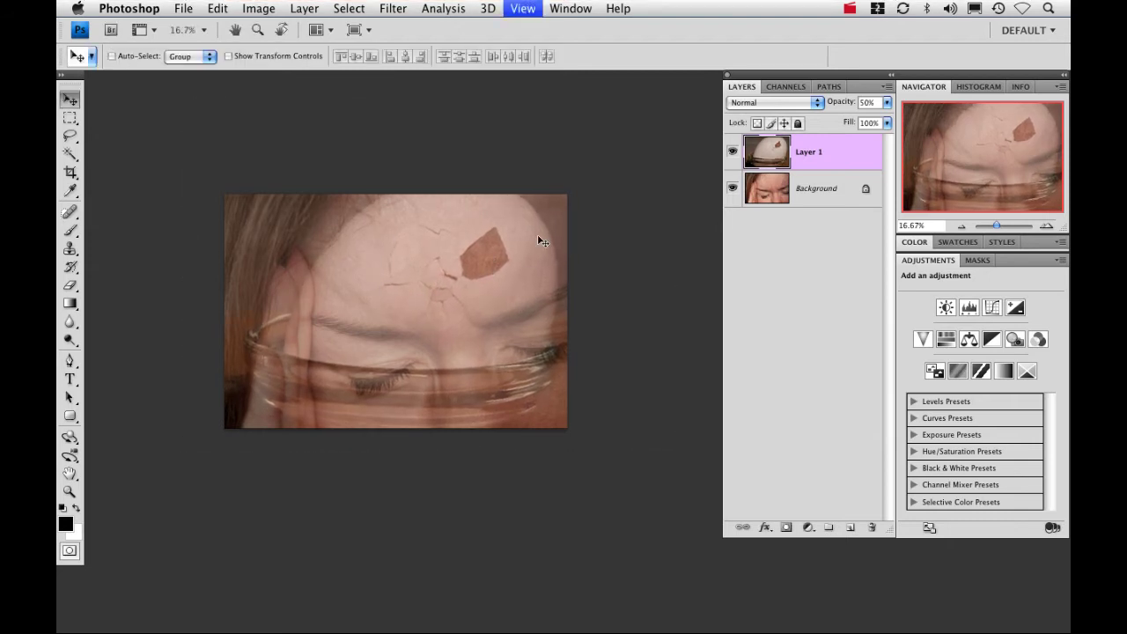
{"action": "scroll", "coordinate": [379, 254], "scroll_direction": "left", "scroll_amount": 3}
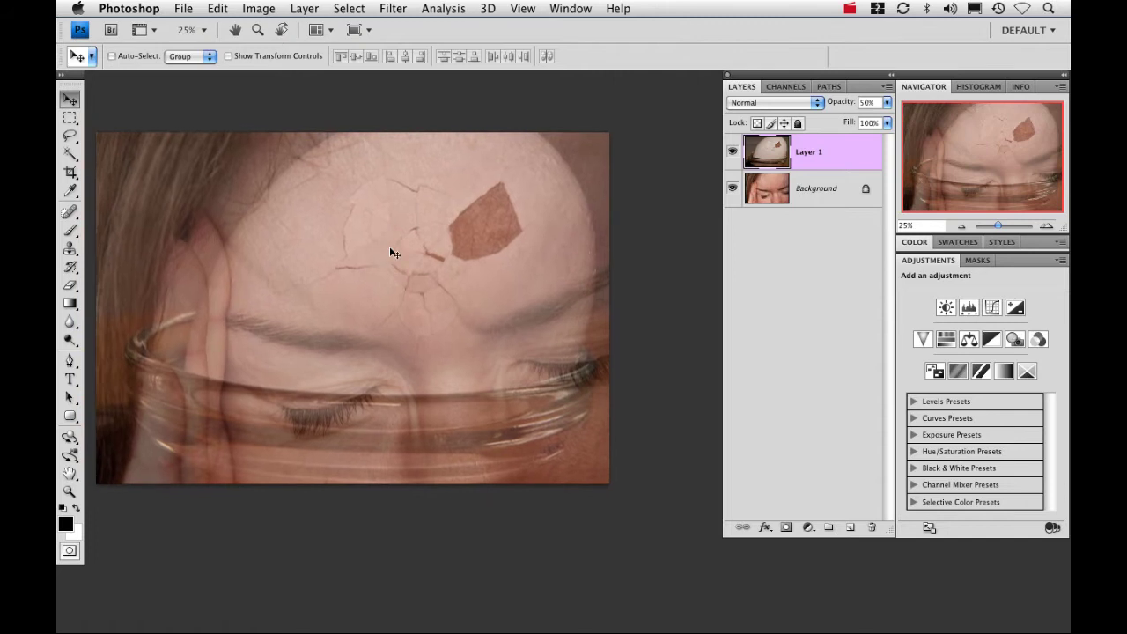
{"action": "key", "text": "super+equal"}
{"action": "key", "text": "super+minus"}
{"action": "left_click_drag", "start_coordinate": [423, 277], "coordinate": [463, 267]}
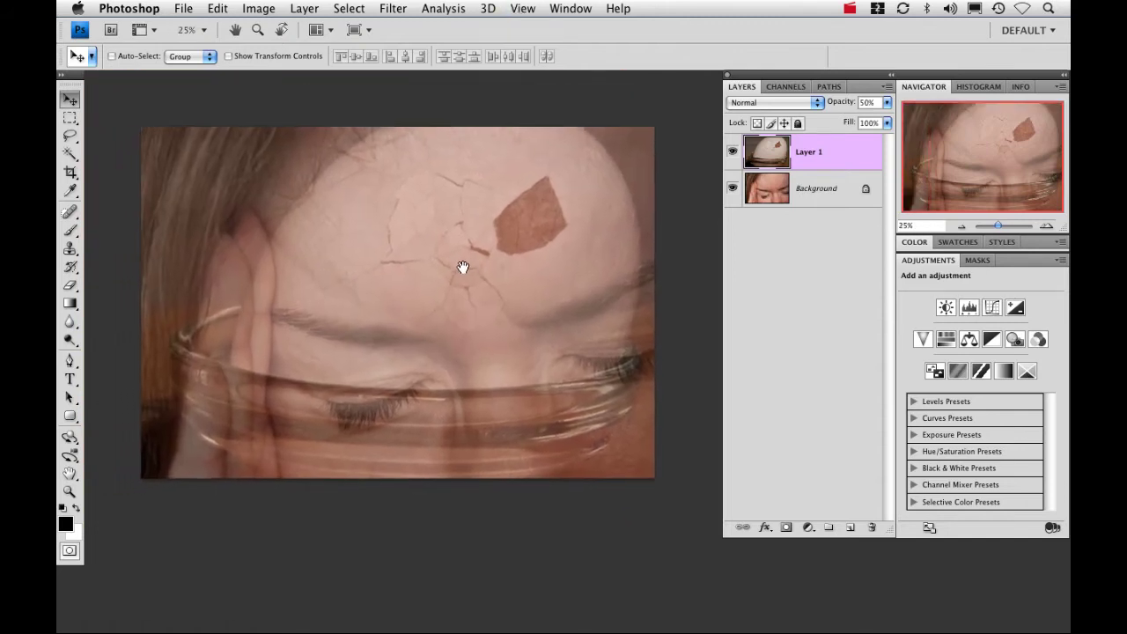
Add a white layer mask to Layer 1 and switch to a 600-pixel brush
{"action": "scroll", "coordinate": [466, 269], "scroll_direction": "right", "scroll_amount": 1}
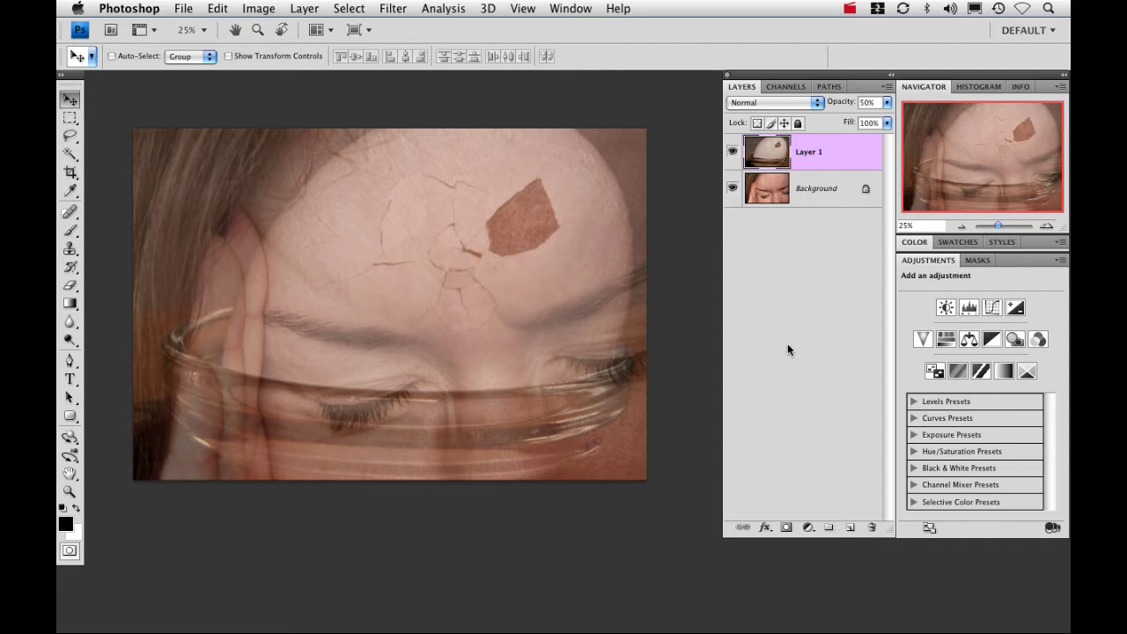
{"action": "left_click", "coordinate": [786, 528]}
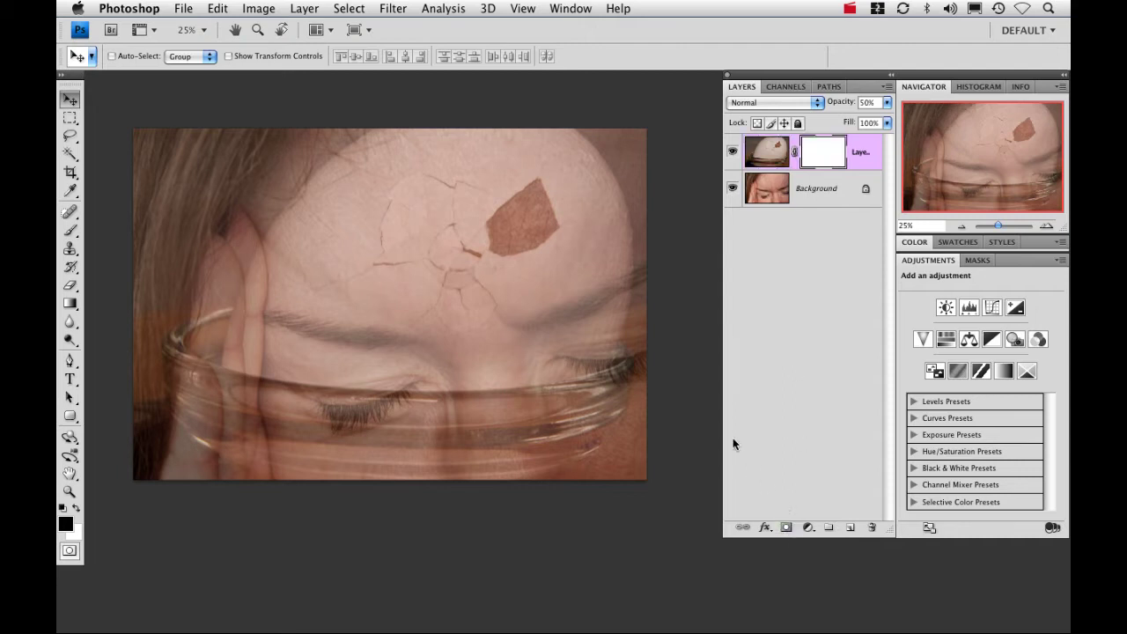
{"action": "key", "text": "b"}
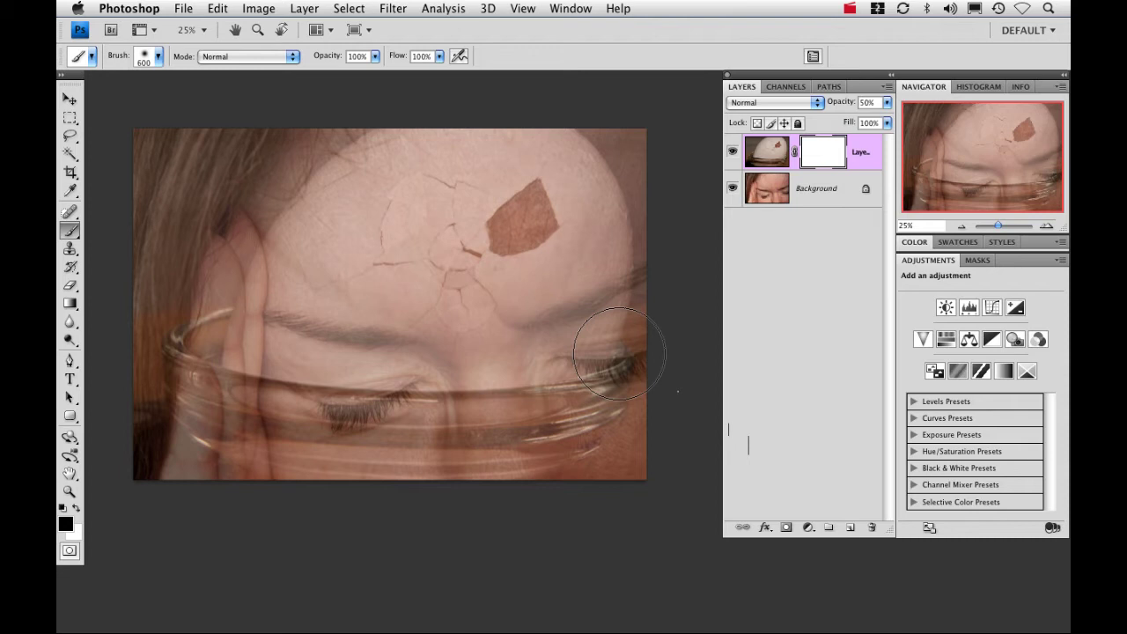
Restore Layer 1 to 100% opacity and paint black on its mask, leaving only the forehead cracks
{"action": "left_click", "coordinate": [886, 102]}
{"action": "left_click_drag", "start_coordinate": [847, 121], "coordinate": [886, 118]}
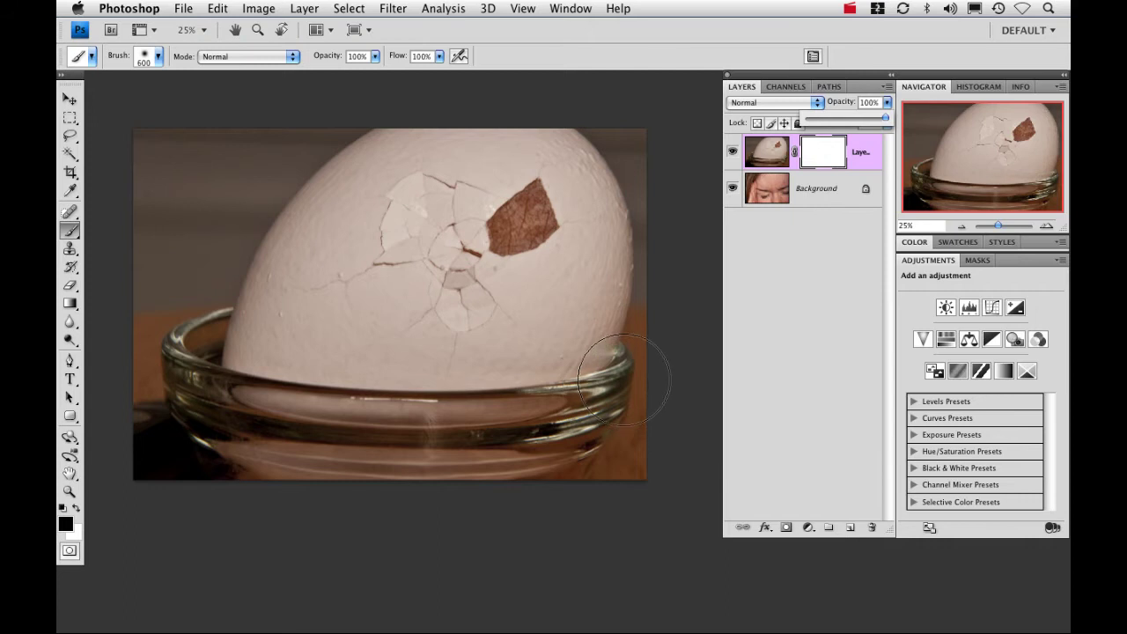
{"action": "mouse_move", "coordinate": [641, 361]}
{"action": "left_mouse_down"}
{"action": "mouse_move", "coordinate": [613, 372]}
{"action": "mouse_move", "coordinate": [563, 436]}
{"action": "mouse_move", "coordinate": [458, 467]}
{"action": "mouse_move", "coordinate": [266, 481]}
{"action": "mouse_move", "coordinate": [167, 414]}
{"action": "mouse_move", "coordinate": [185, 334]}
{"action": "mouse_move", "coordinate": [167, 176]}
{"action": "mouse_move", "coordinate": [291, 136]}
{"action": "mouse_move", "coordinate": [214, 327]}
{"action": "mouse_move", "coordinate": [282, 396]}
{"action": "mouse_move", "coordinate": [356, 416]}
{"action": "mouse_move", "coordinate": [540, 415]}
{"action": "mouse_move", "coordinate": [523, 382]}
{"action": "mouse_move", "coordinate": [616, 317]}
{"action": "left_mouse_up"}
{"action": "key", "text": "bracketleft"}
{"action": "key", "text": "bracketleft"}
{"action": "key", "text": "bracketleft"}
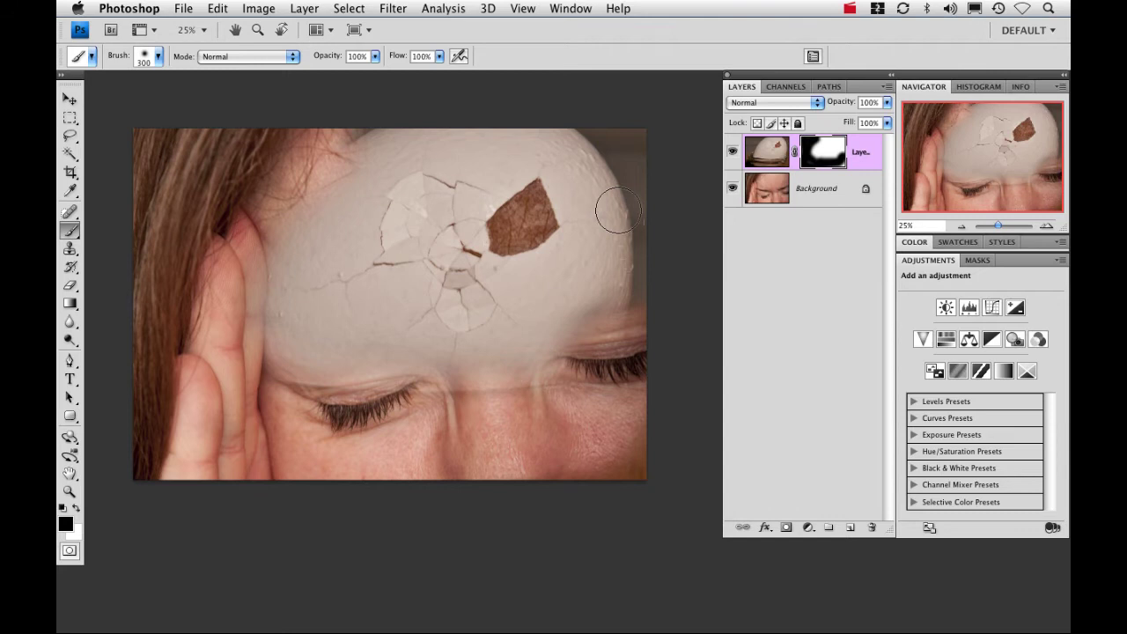
{"action": "mouse_move", "coordinate": [630, 138]}
{"action": "left_mouse_down"}
{"action": "mouse_move", "coordinate": [610, 260]}
{"action": "mouse_move", "coordinate": [582, 280]}
{"action": "mouse_move", "coordinate": [580, 314]}
{"action": "mouse_move", "coordinate": [646, 274]}
{"action": "mouse_move", "coordinate": [654, 298]}
{"action": "mouse_move", "coordinate": [568, 384]}
{"action": "mouse_move", "coordinate": [544, 372]}
{"action": "mouse_move", "coordinate": [526, 385]}
{"action": "mouse_move", "coordinate": [581, 302]}
{"action": "mouse_move", "coordinate": [469, 381]}
{"action": "mouse_move", "coordinate": [252, 323]}
{"action": "mouse_move", "coordinate": [256, 380]}
{"action": "mouse_move", "coordinate": [244, 228]}
{"action": "mouse_move", "coordinate": [391, 128]}
{"action": "mouse_move", "coordinate": [469, 122]}
{"action": "mouse_move", "coordinate": [542, 139]}
{"action": "mouse_move", "coordinate": [577, 148]}
{"action": "mouse_move", "coordinate": [616, 182]}
{"action": "left_mouse_up"}
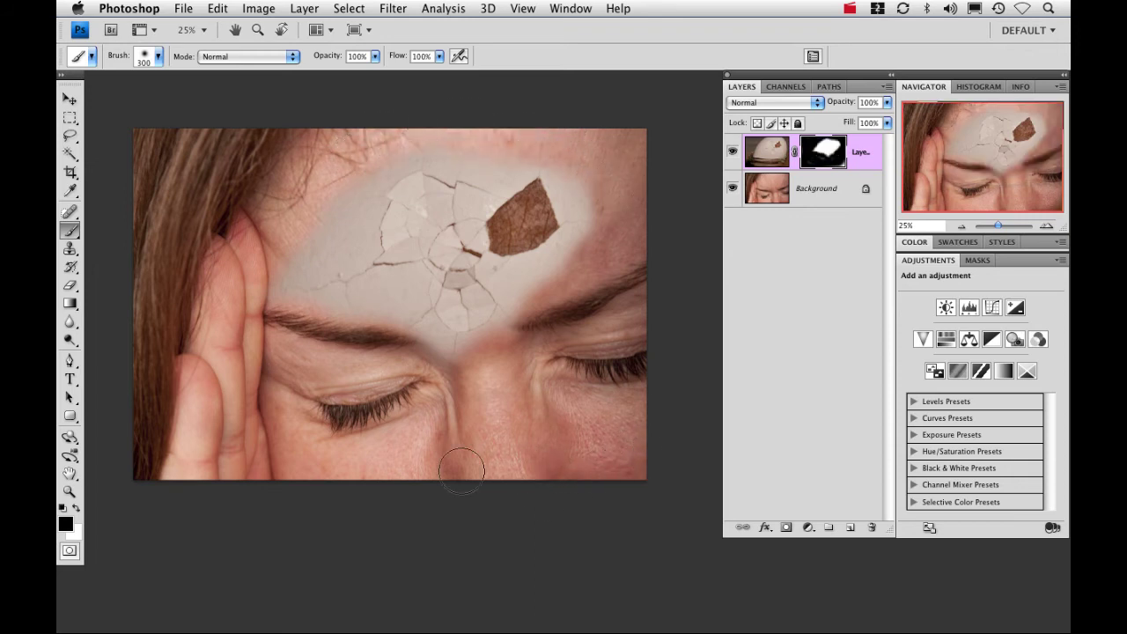
{"action": "mouse_move", "coordinate": [294, 315]}
{"action": "left_mouse_down"}
{"action": "mouse_move", "coordinate": [271, 289]}
{"action": "mouse_move", "coordinate": [281, 259]}
{"action": "mouse_move", "coordinate": [342, 220]}
{"action": "mouse_move", "coordinate": [354, 173]}
{"action": "left_mouse_up"}
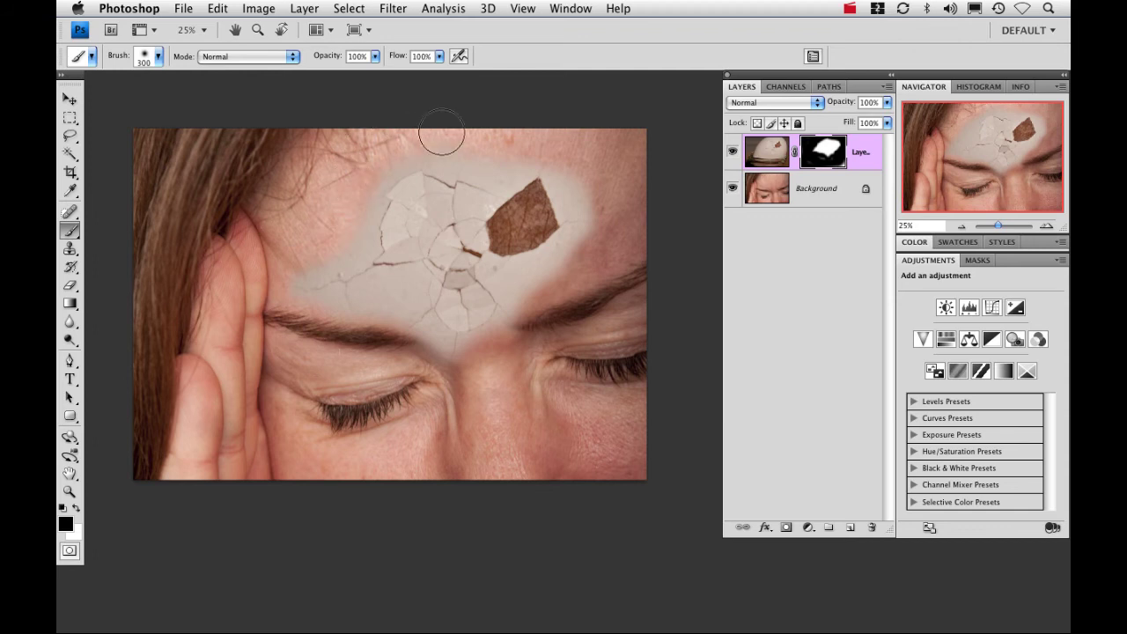
{"action": "mouse_move", "coordinate": [364, 344]}
{"action": "left_mouse_down"}
{"action": "mouse_move", "coordinate": [458, 393]}
{"action": "mouse_move", "coordinate": [519, 370]}
{"action": "left_mouse_up"}
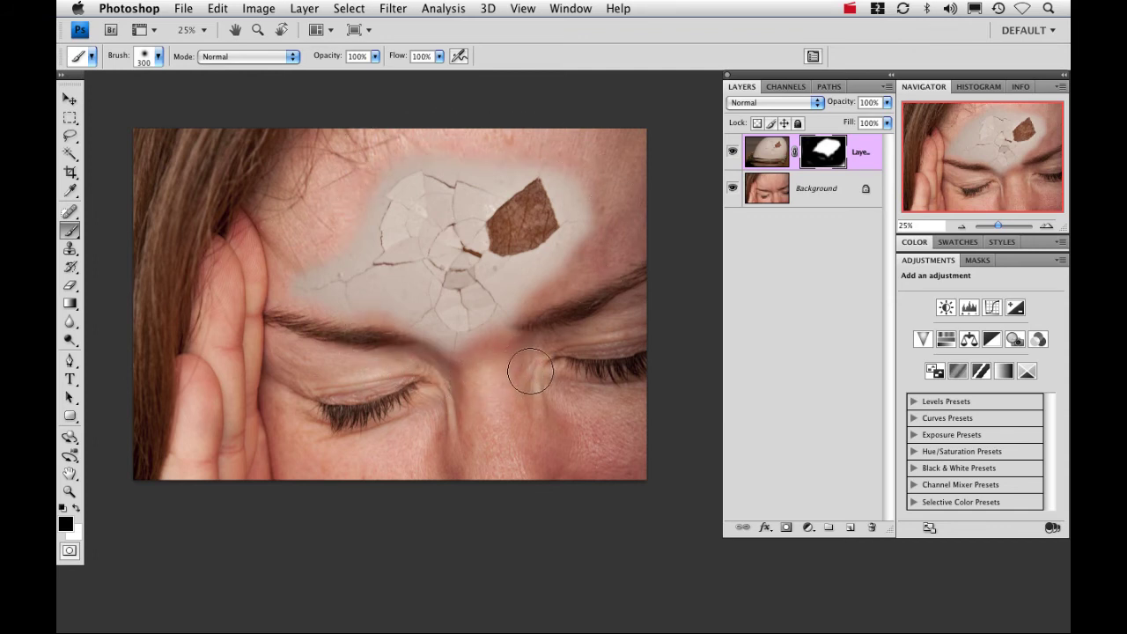
Toggle the face layer to check the mask, then add a Black & White adjustment clipped to Layer 1
{"action": "left_click", "coordinate": [733, 190]}
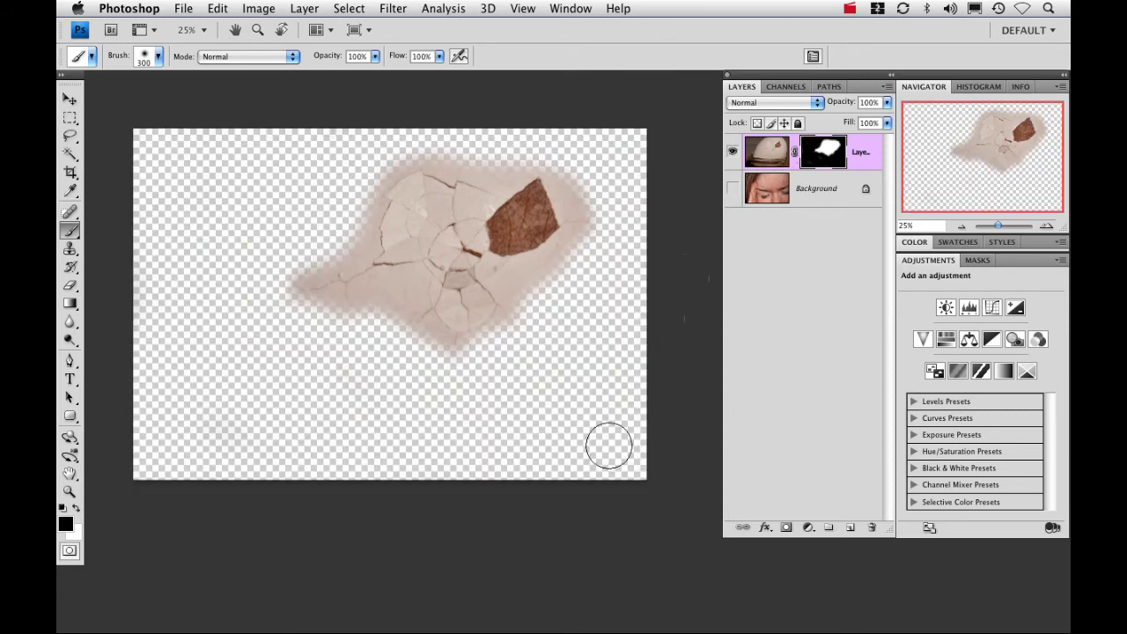
{"action": "left_click", "coordinate": [731, 189]}
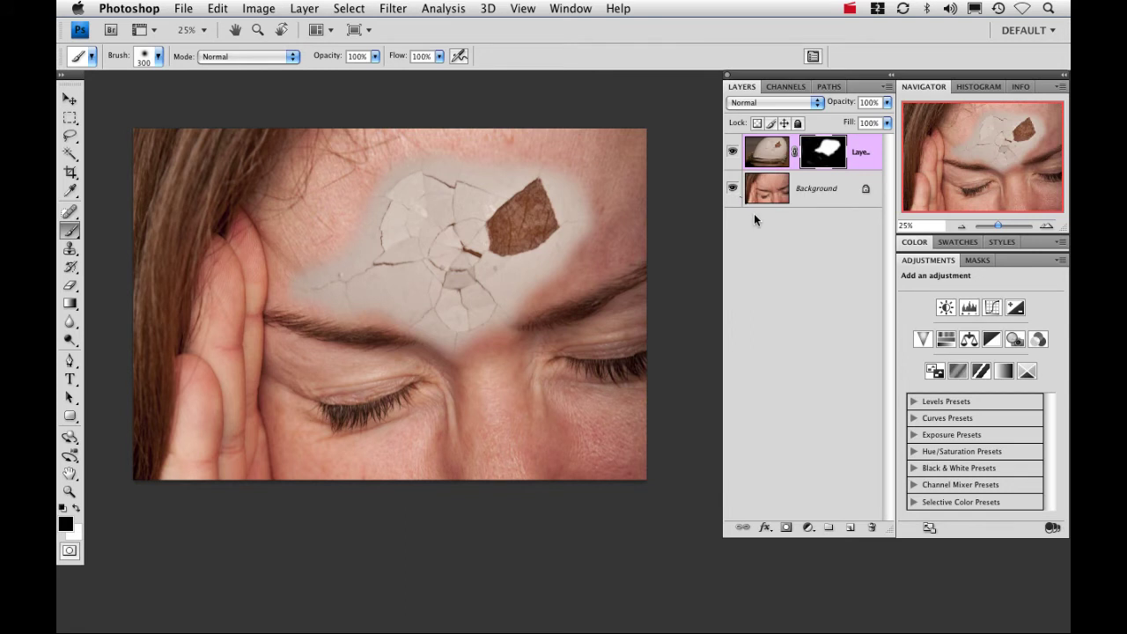
{"action": "left_click", "coordinate": [991, 341]}
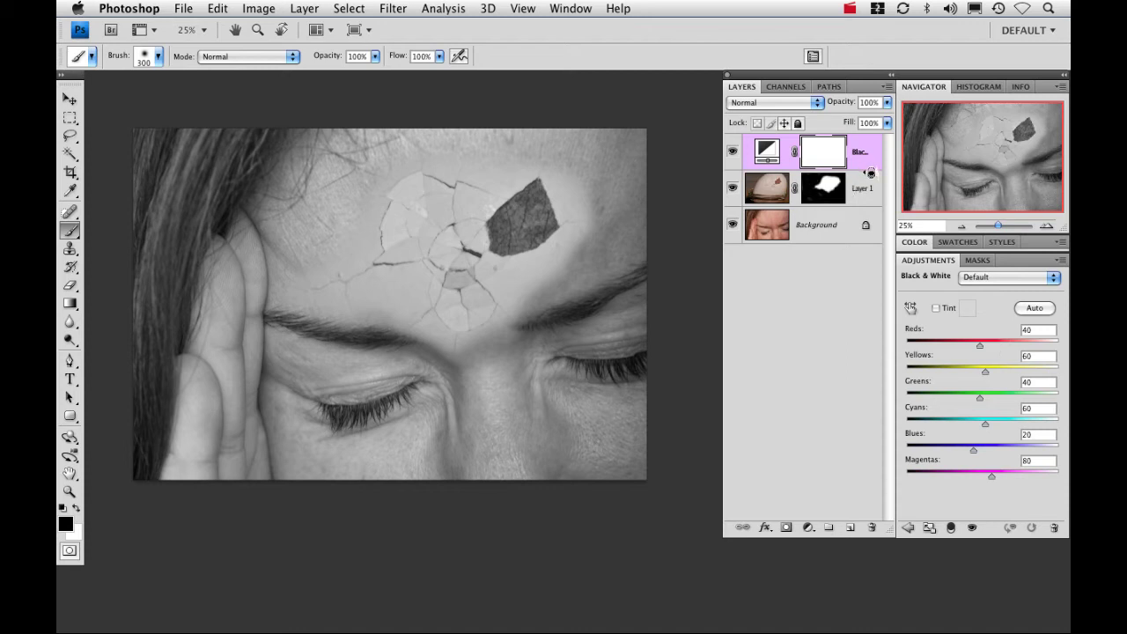
{"action": "left_click", "coordinate": [870, 172], "text": "alt"}
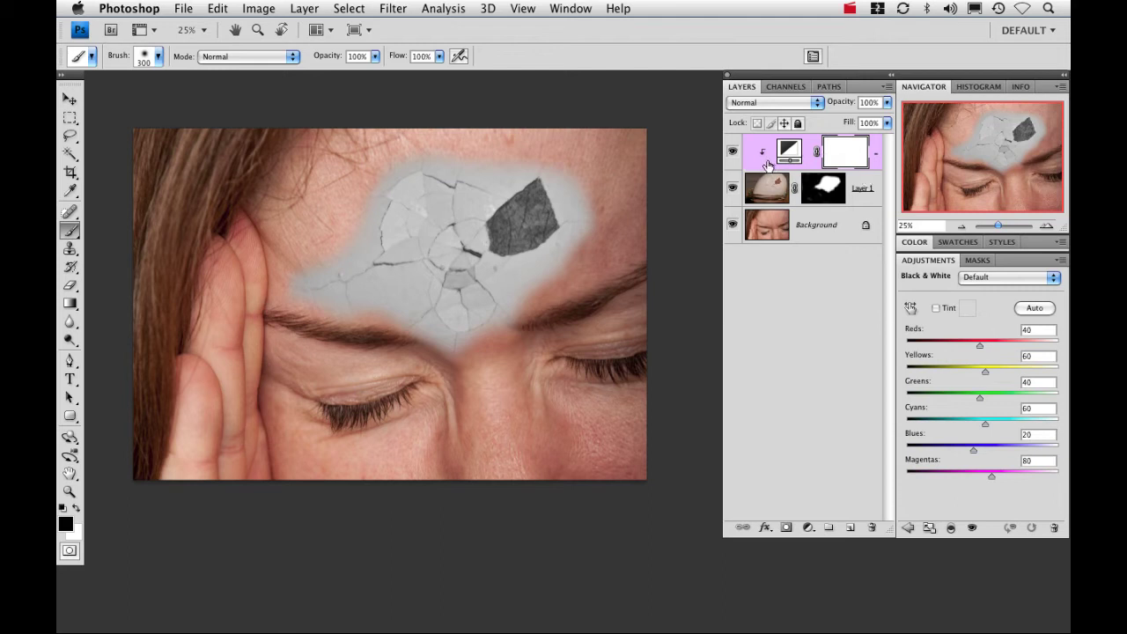
Set Layer 1 to Overlay and drag the Black & White Reds to -171 and Yellows to -140
{"action": "left_click", "coordinate": [774, 190]}
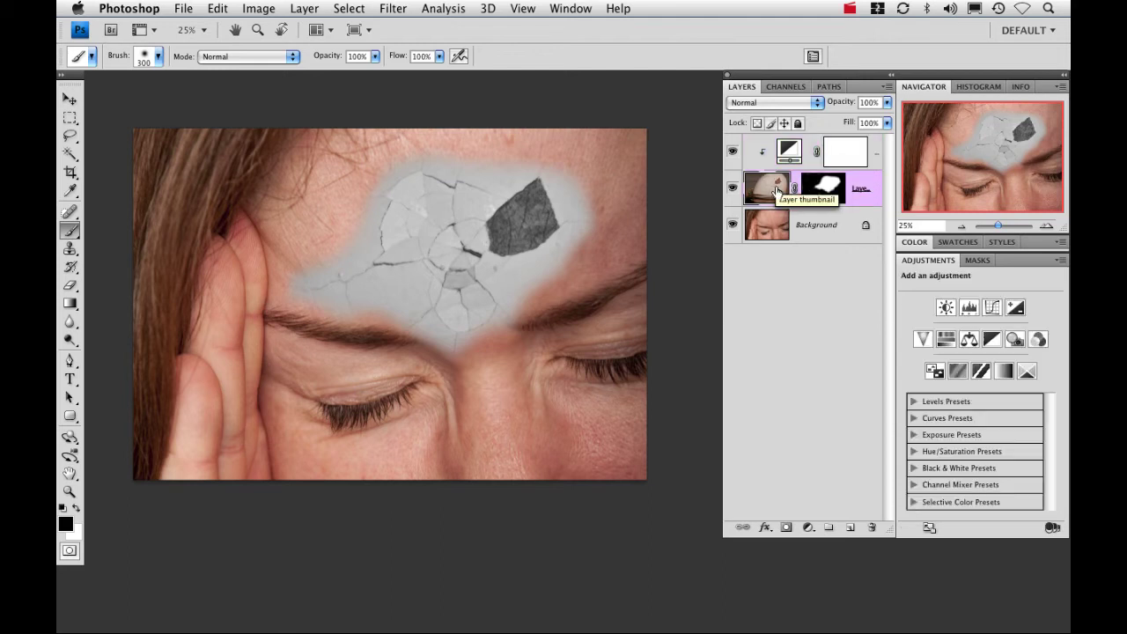
{"action": "left_click", "coordinate": [769, 102]}
{"action": "left_click", "coordinate": [758, 255]}
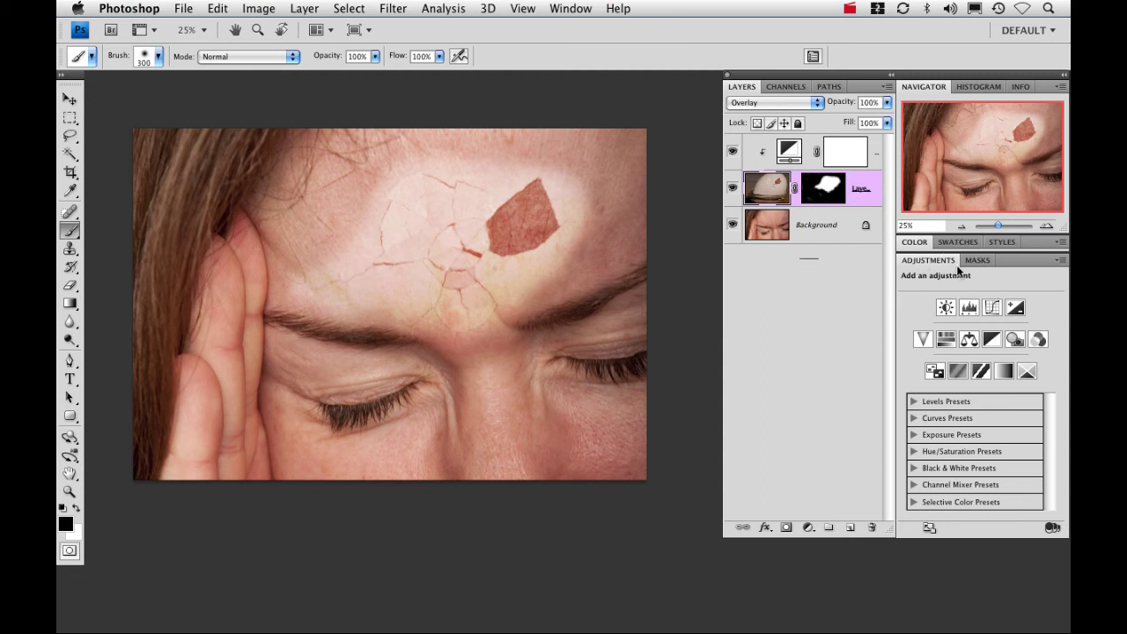
{"action": "left_click", "coordinate": [797, 147]}
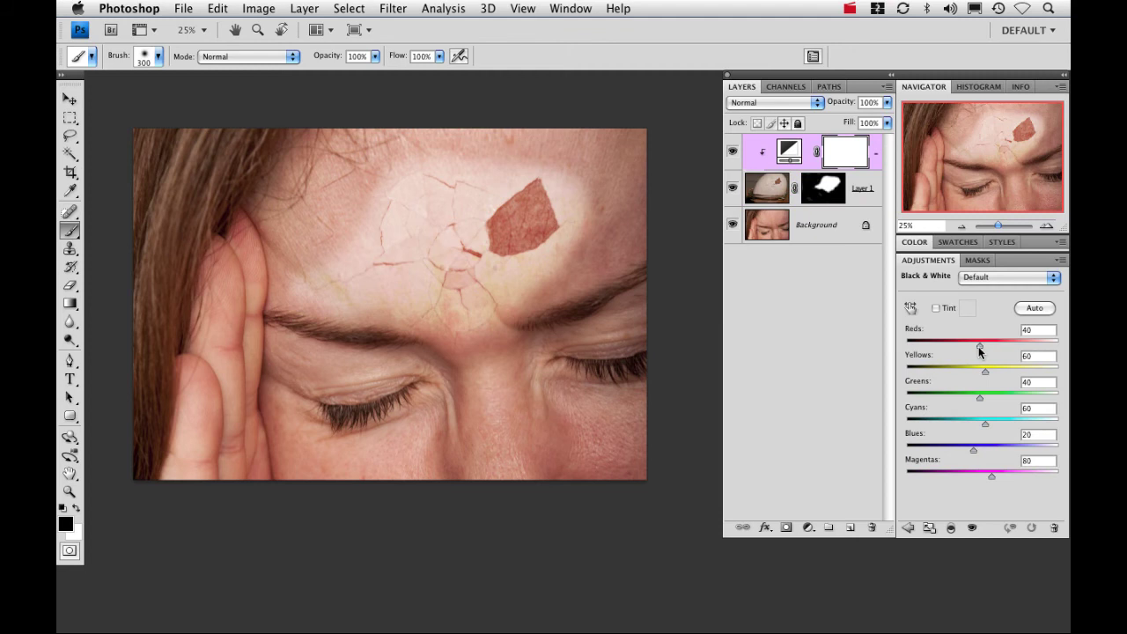
{"action": "left_click_drag", "start_coordinate": [979, 348], "coordinate": [916, 346]}
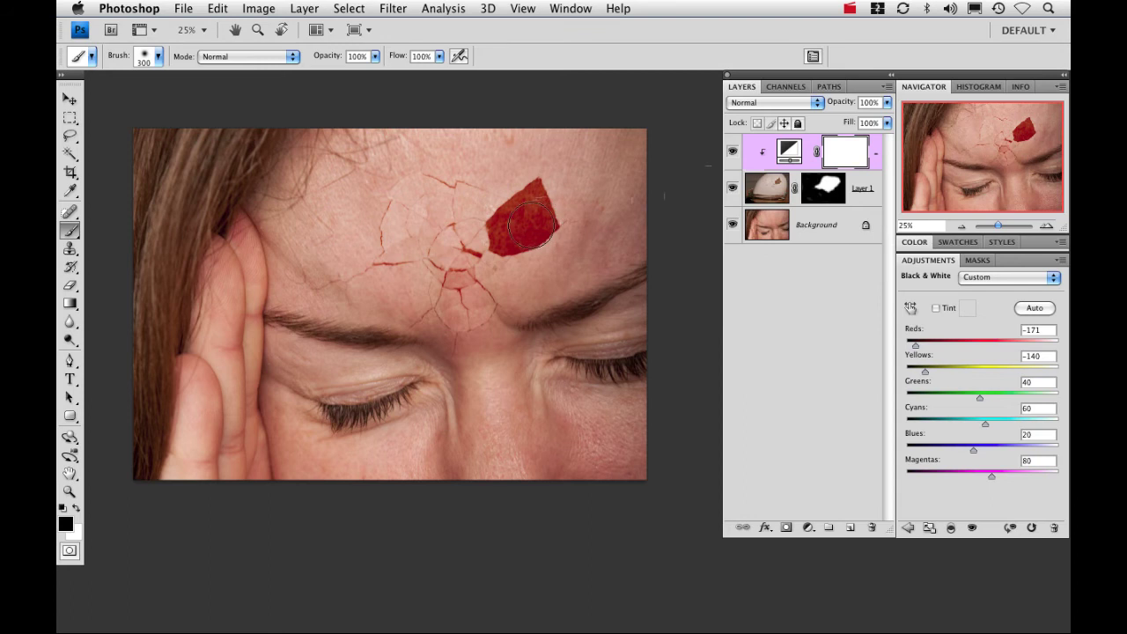
Paint the forehead patch and its edges black on the Black & White mask with progressively smaller brushes
{"action": "key", "text": "bracketleft"}
{"action": "key", "text": "bracketleft"}
{"action": "key", "text": "bracketleft"}
{"action": "key", "text": "bracketleft"}
{"action": "mouse_move", "coordinate": [531, 197]}
{"action": "left_mouse_down"}
{"action": "mouse_move", "coordinate": [506, 219]}
{"action": "mouse_move", "coordinate": [505, 244]}
{"action": "mouse_move", "coordinate": [545, 222]}
{"action": "mouse_move", "coordinate": [540, 208]}
{"action": "left_mouse_up"}
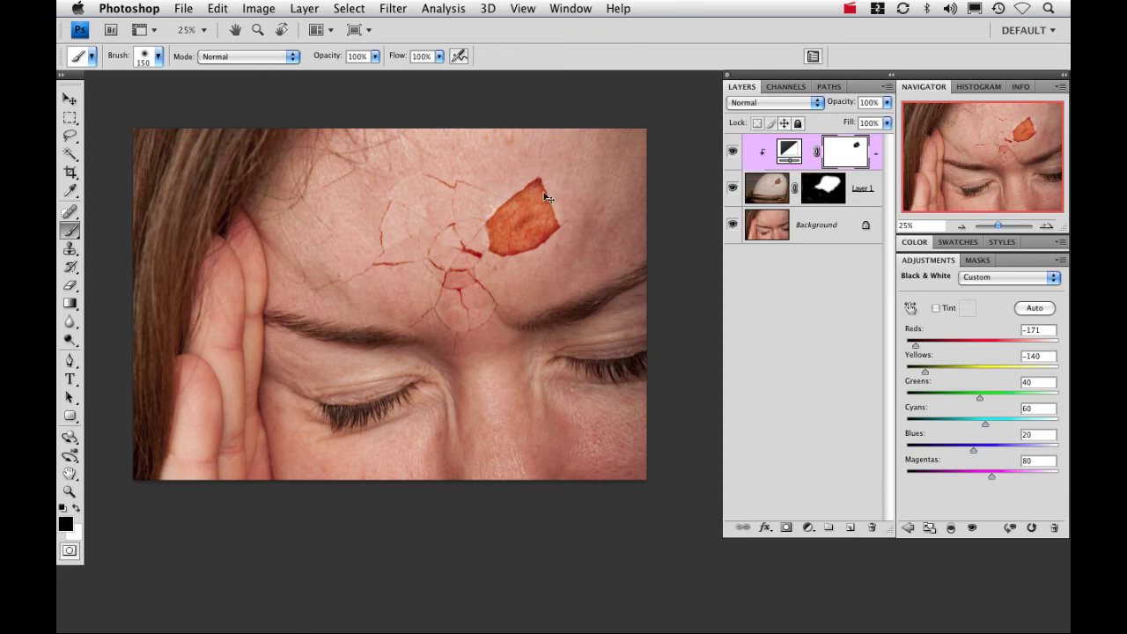
{"action": "key", "text": "super+equal"}
{"action": "key", "text": "super+equal"}
{"action": "key", "text": "super+equal"}
{"action": "scroll", "coordinate": [528, 176], "scroll_direction": "up", "scroll_amount": 5}
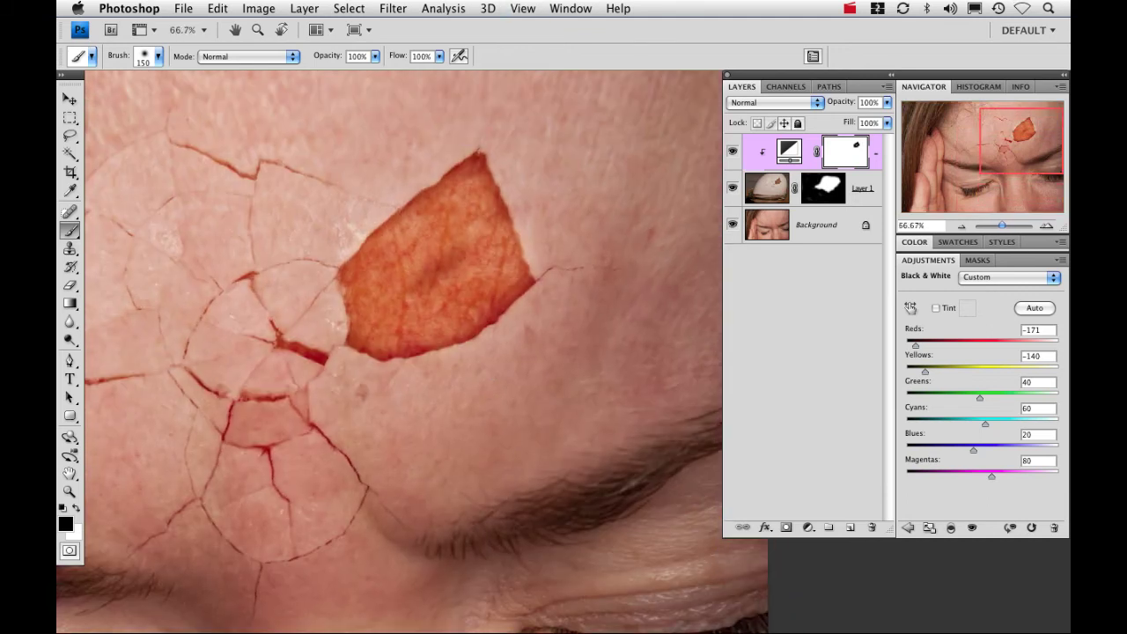
{"action": "key", "text": "bracketleft"}
{"action": "key", "text": "bracketleft"}
{"action": "key", "text": "bracketleft"}
{"action": "key", "text": "bracketleft"}
{"action": "key", "text": "bracketleft"}
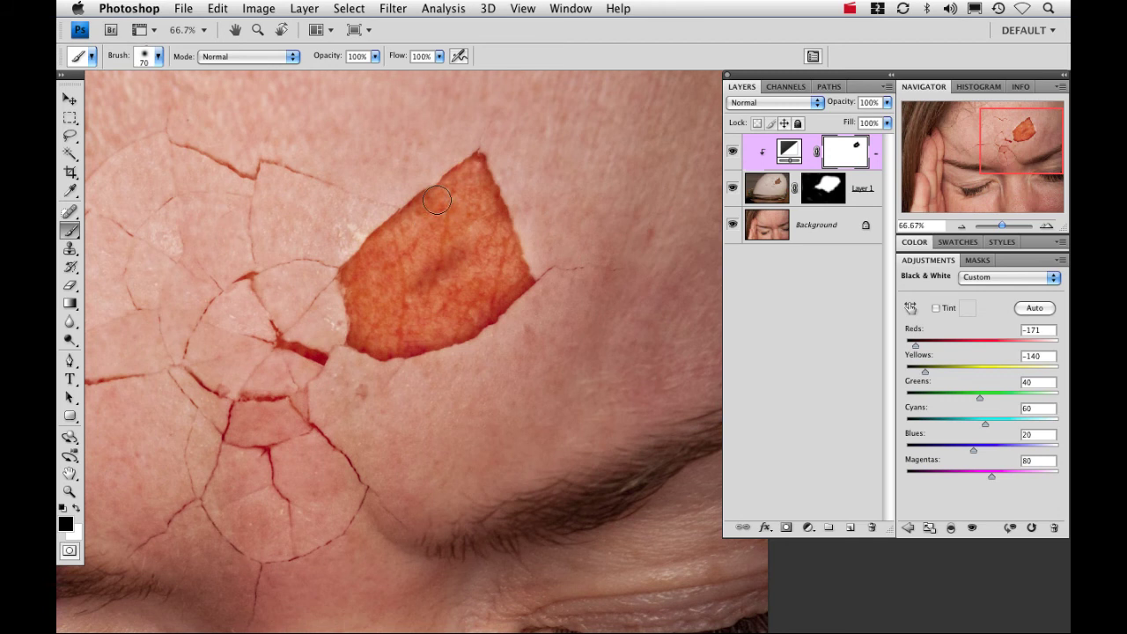
{"action": "mouse_move", "coordinate": [502, 247]}
{"action": "left_mouse_down"}
{"action": "mouse_move", "coordinate": [510, 287]}
{"action": "mouse_move", "coordinate": [473, 321]}
{"action": "mouse_move", "coordinate": [400, 347]}
{"action": "mouse_move", "coordinate": [364, 345]}
{"action": "mouse_move", "coordinate": [365, 270]}
{"action": "mouse_move", "coordinate": [472, 174]}
{"action": "left_mouse_up"}
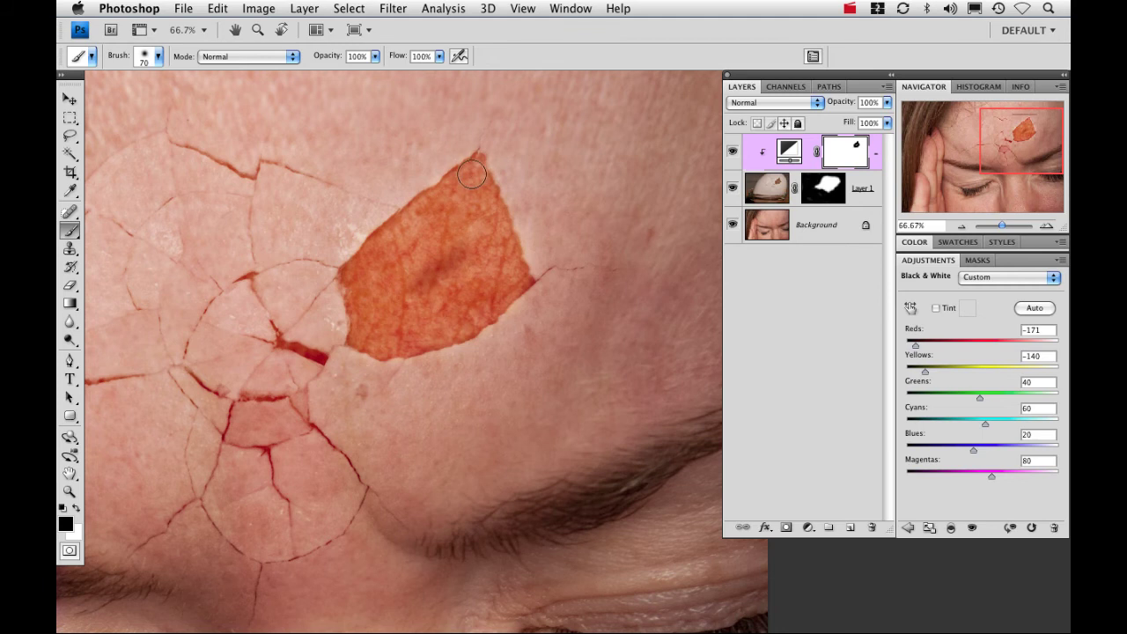
{"action": "key", "text": "super+minus"}
{"action": "key", "text": "super+minus"}
{"action": "key", "text": "super+minus"}
{"action": "left_click_drag", "start_coordinate": [642, 264], "coordinate": [427, 227]}
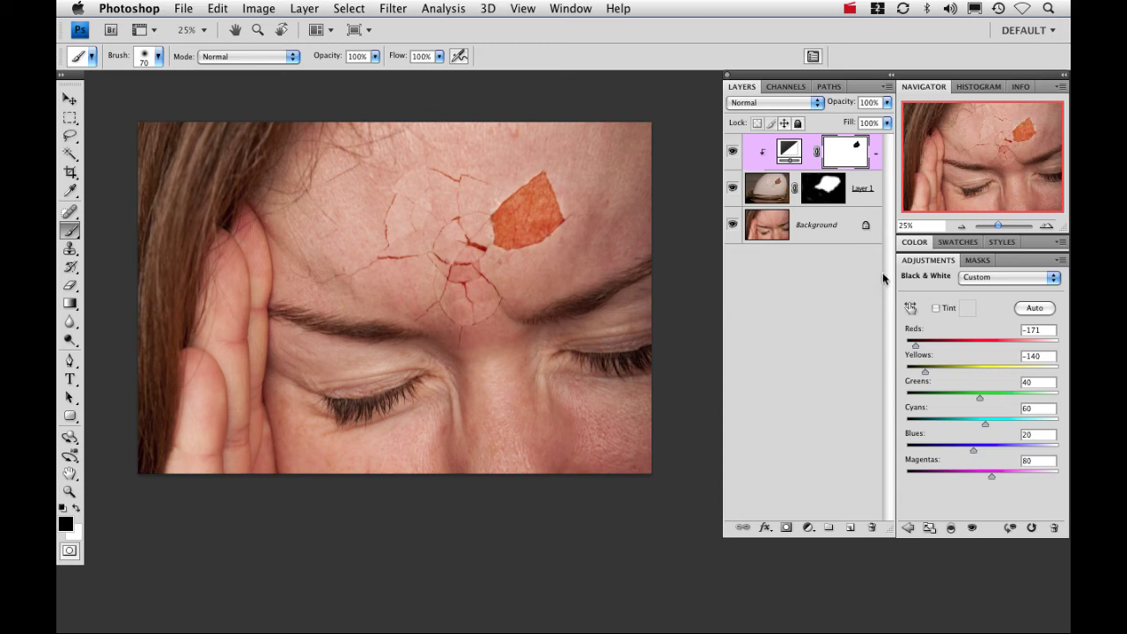
Lower the Black & White adjustment mask's density to 70% in the Masks panel
{"action": "left_click", "coordinate": [976, 259]}
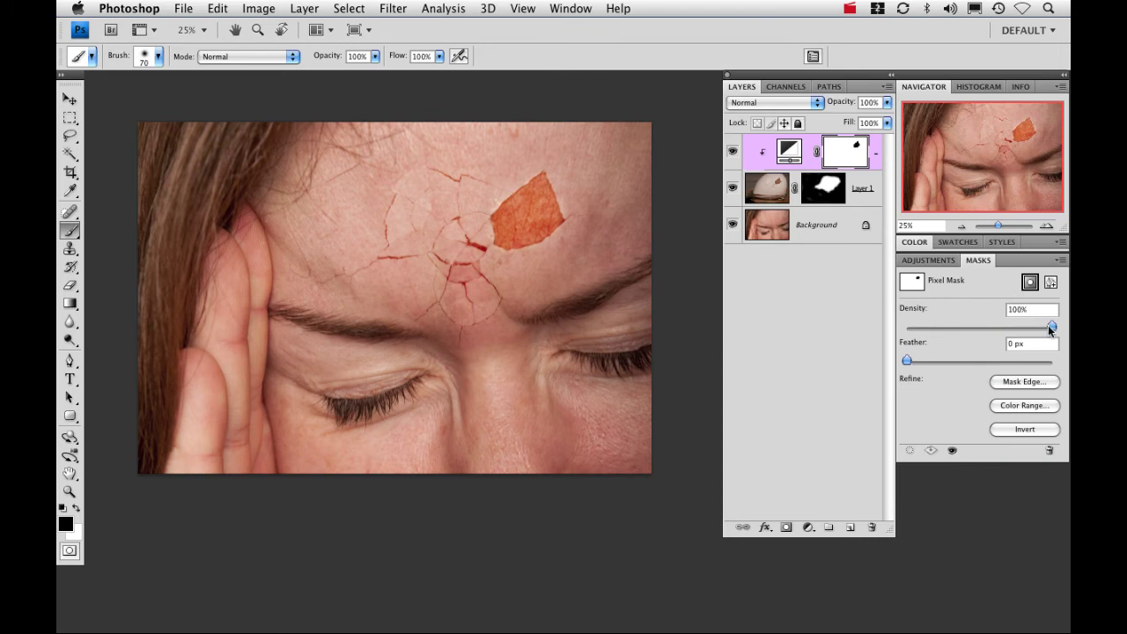
{"action": "left_click_drag", "start_coordinate": [1048, 325], "coordinate": [1008, 327]}
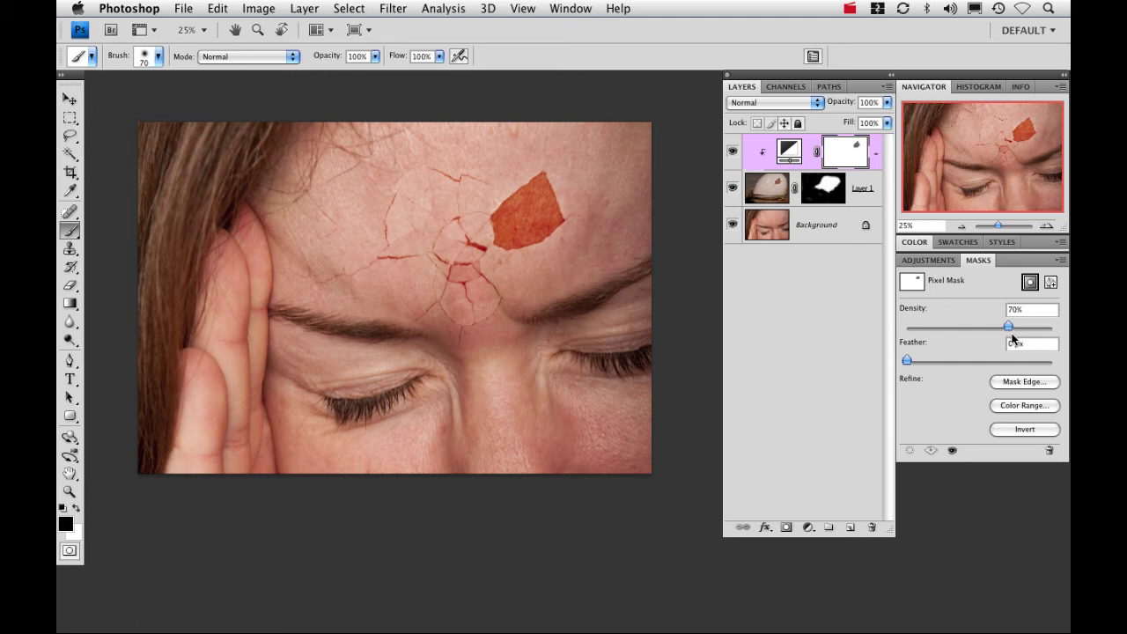
Add a second Black & White adjustment layer on top and set its blend mode to Overlay
{"action": "left_click", "coordinate": [928, 259]}
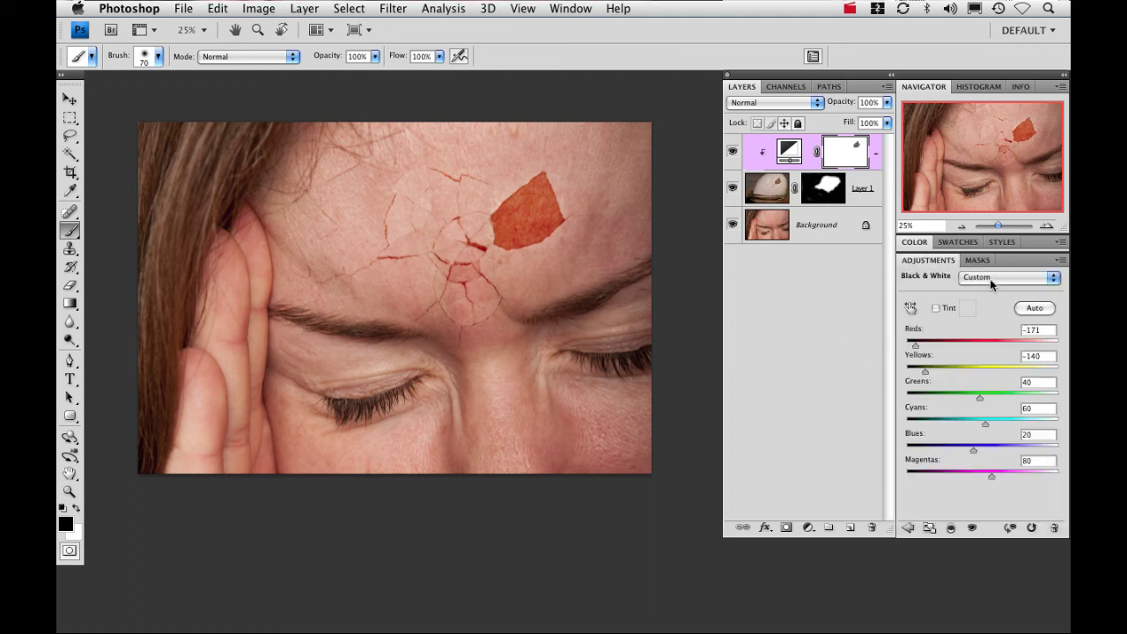
{"action": "left_click", "coordinate": [907, 526]}
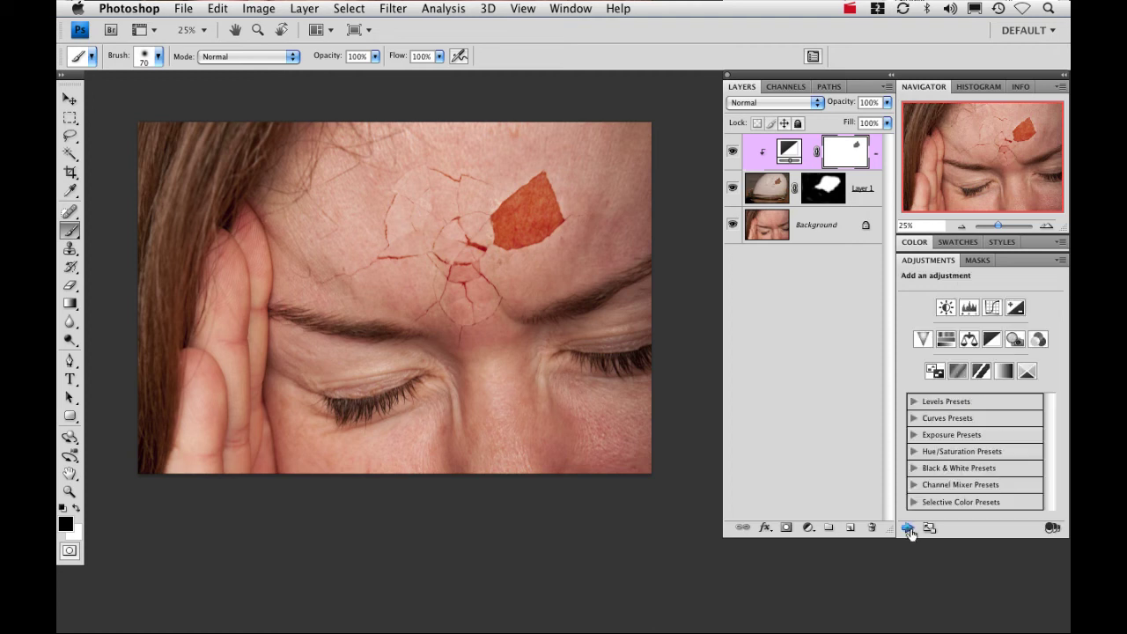
{"action": "left_click", "coordinate": [991, 341]}
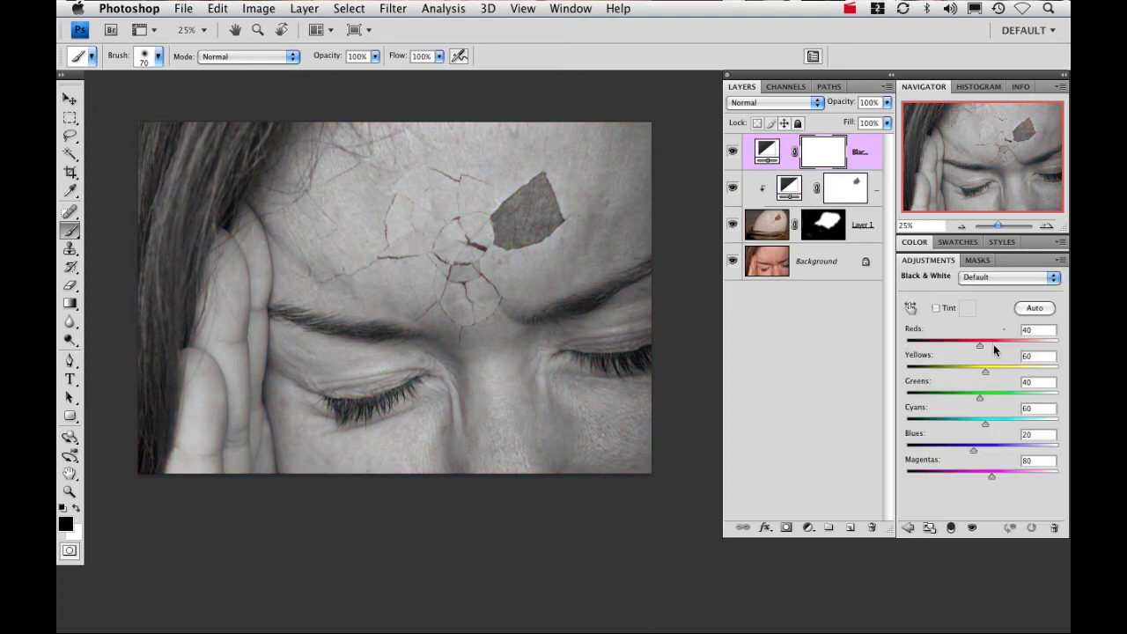
{"action": "left_click", "coordinate": [782, 102]}
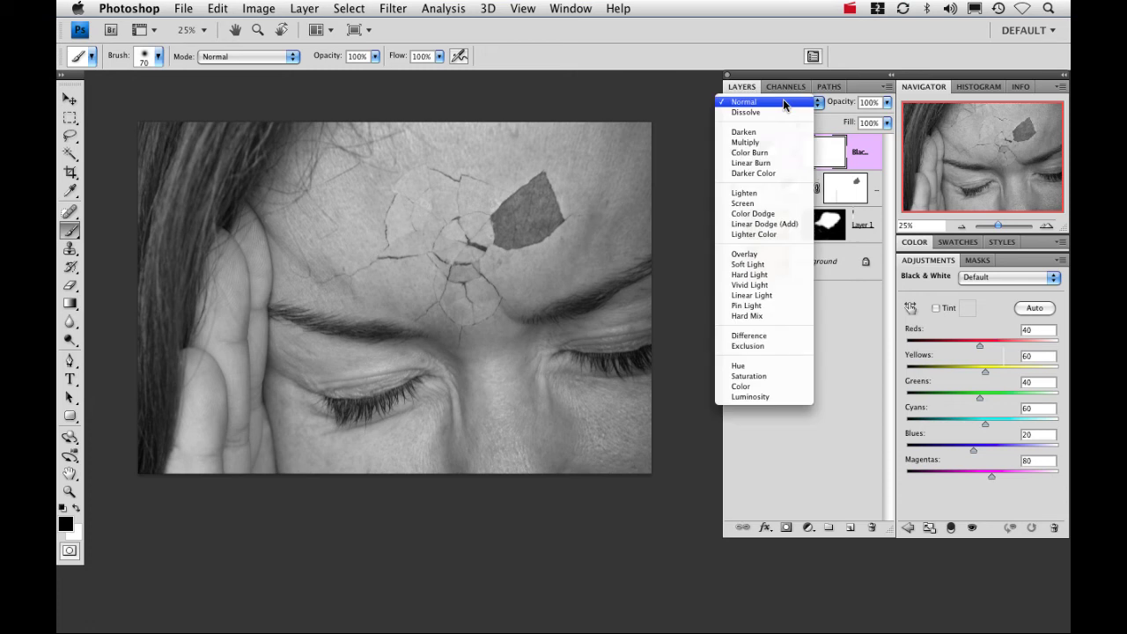
{"action": "left_click", "coordinate": [749, 255]}
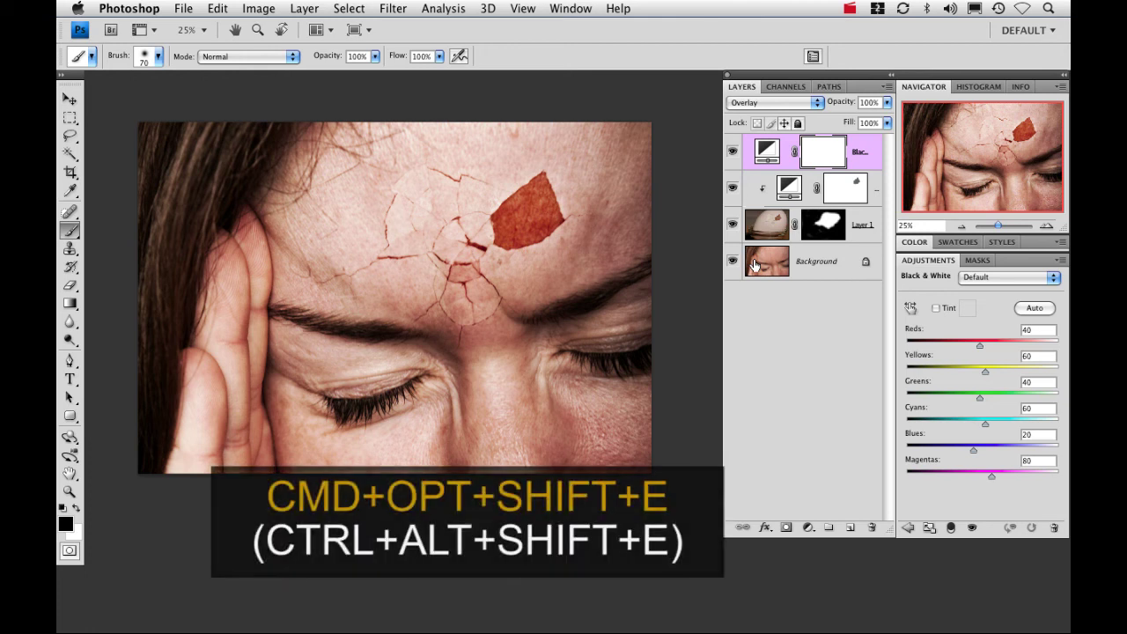
Merge all visible layers into a new Layer 2 and apply a 4.4-pixel High Pass filter
{"action": "key", "text": "super+alt+shift+e"}
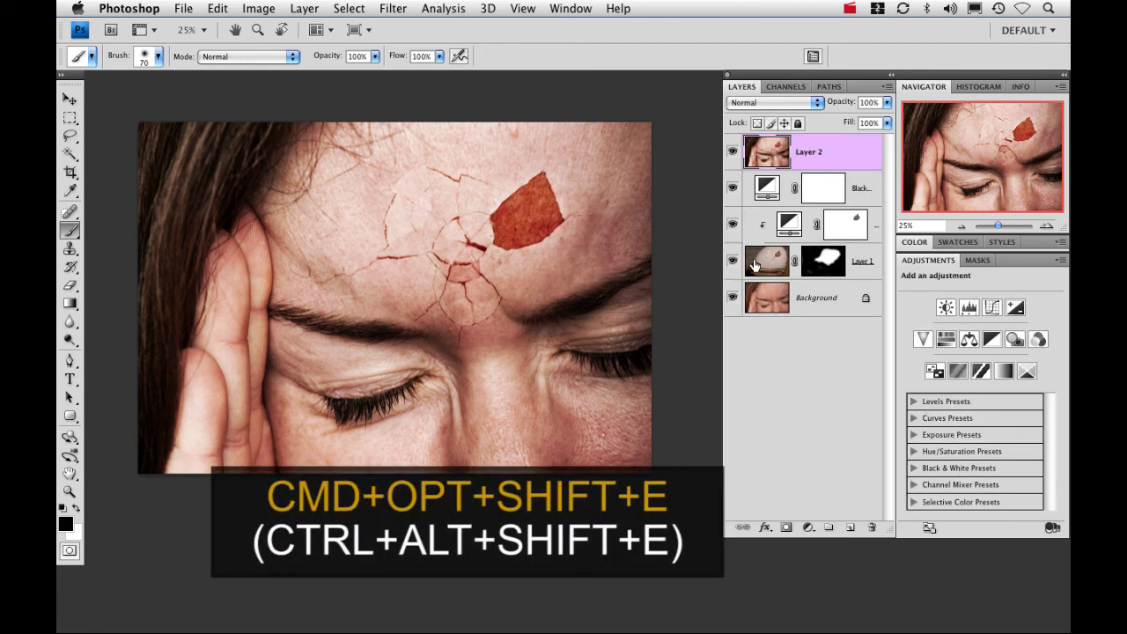
{"action": "left_click", "coordinate": [393, 9]}
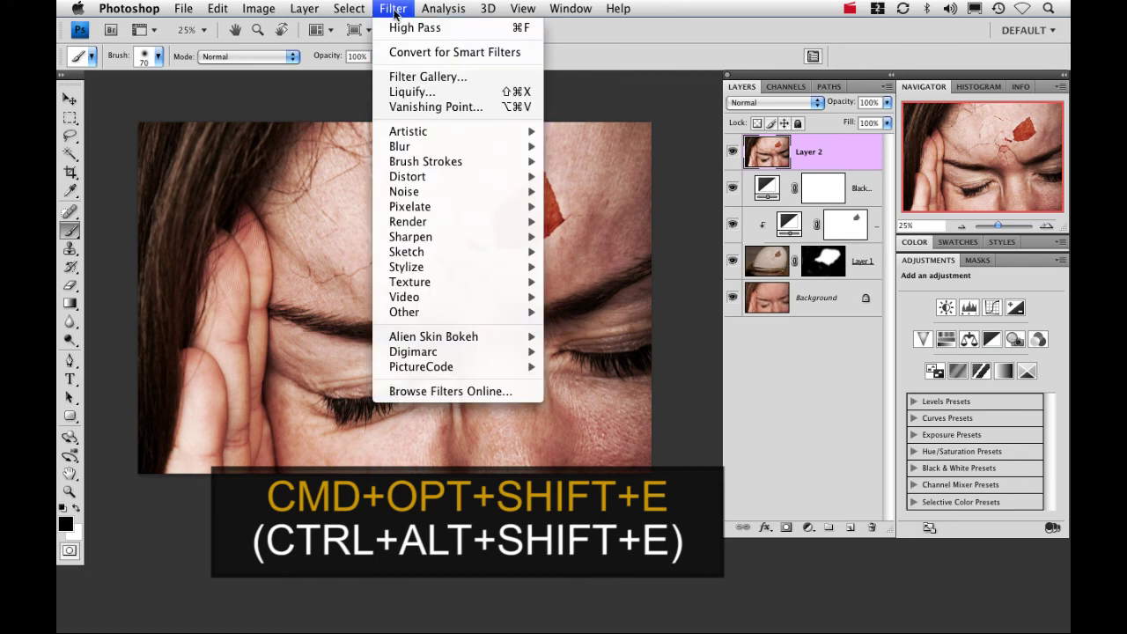
{"action": "mouse_move", "coordinate": [478, 319]}
{"action": "left_click", "coordinate": [592, 327]}
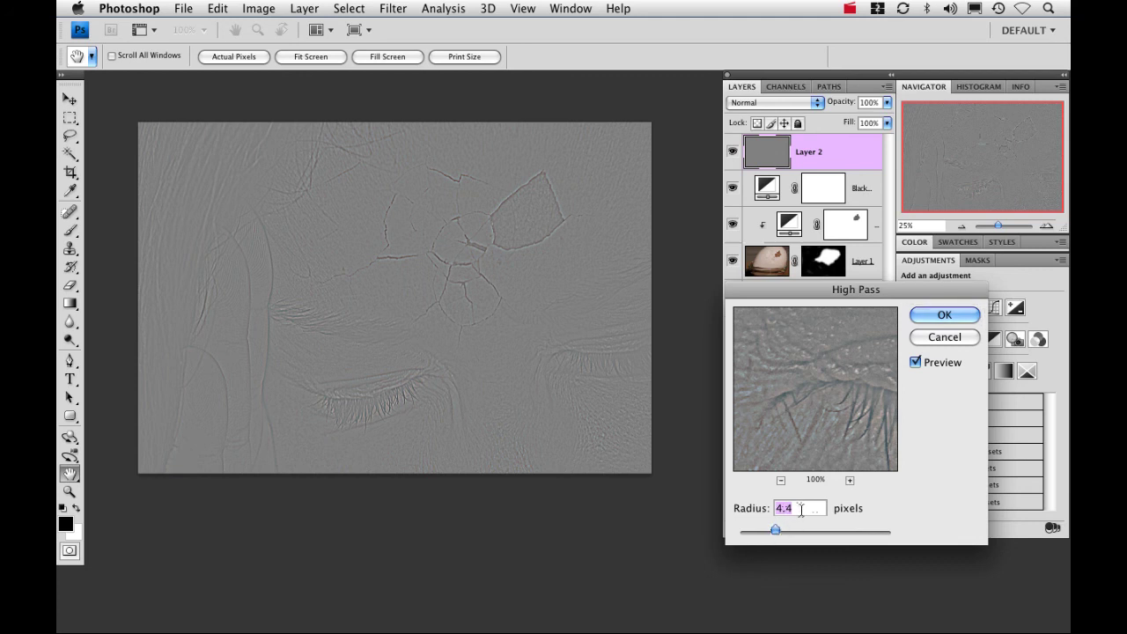
{"action": "left_click", "coordinate": [944, 315]}
Set Layer 2's blend mode to Overlay to sharpen the image
{"action": "key", "text": "b"}
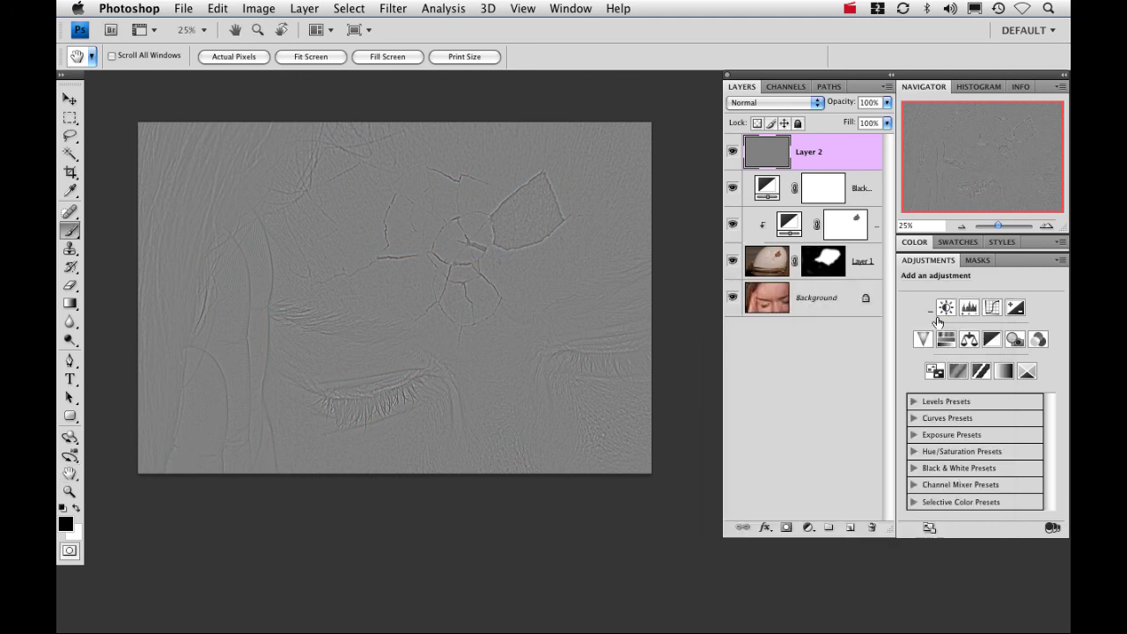
{"action": "left_click", "coordinate": [795, 104]}
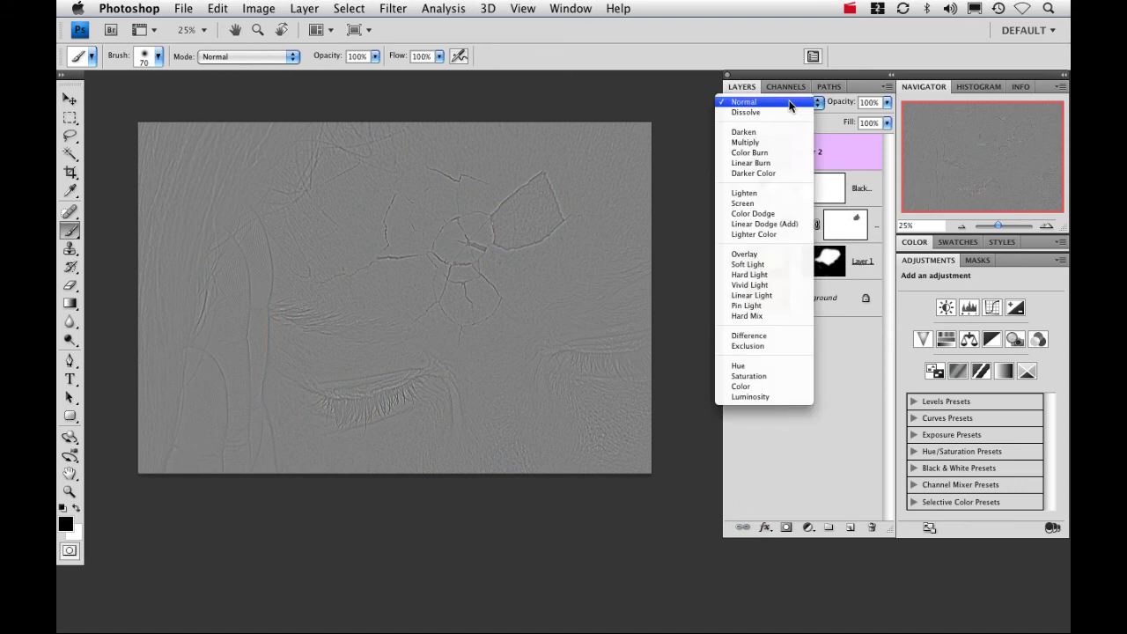
{"action": "left_click", "coordinate": [764, 255]}
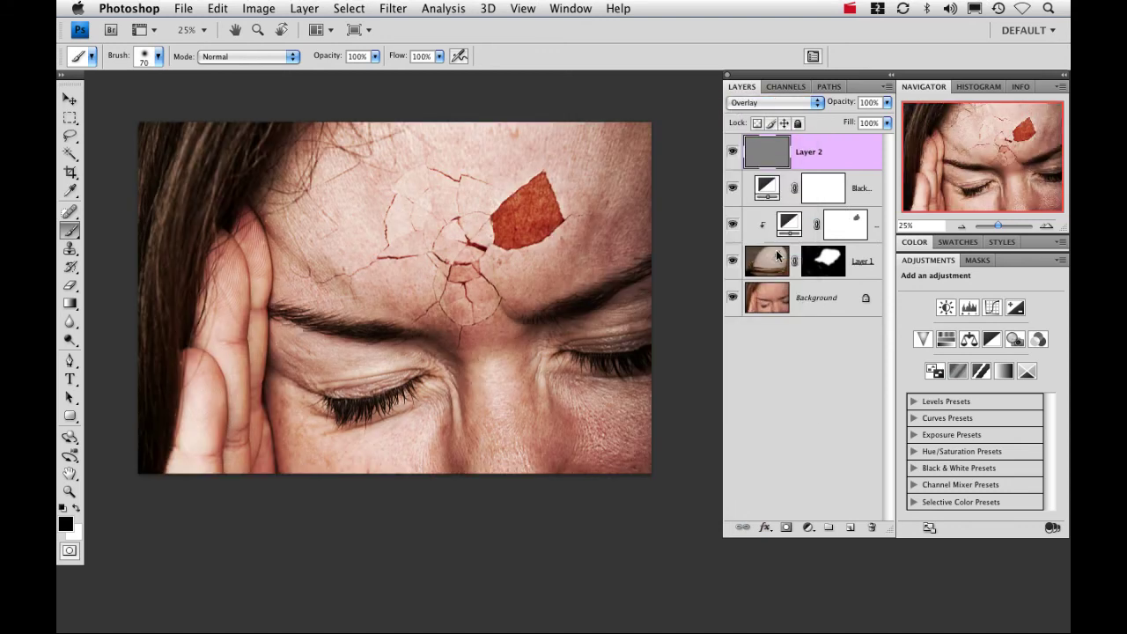